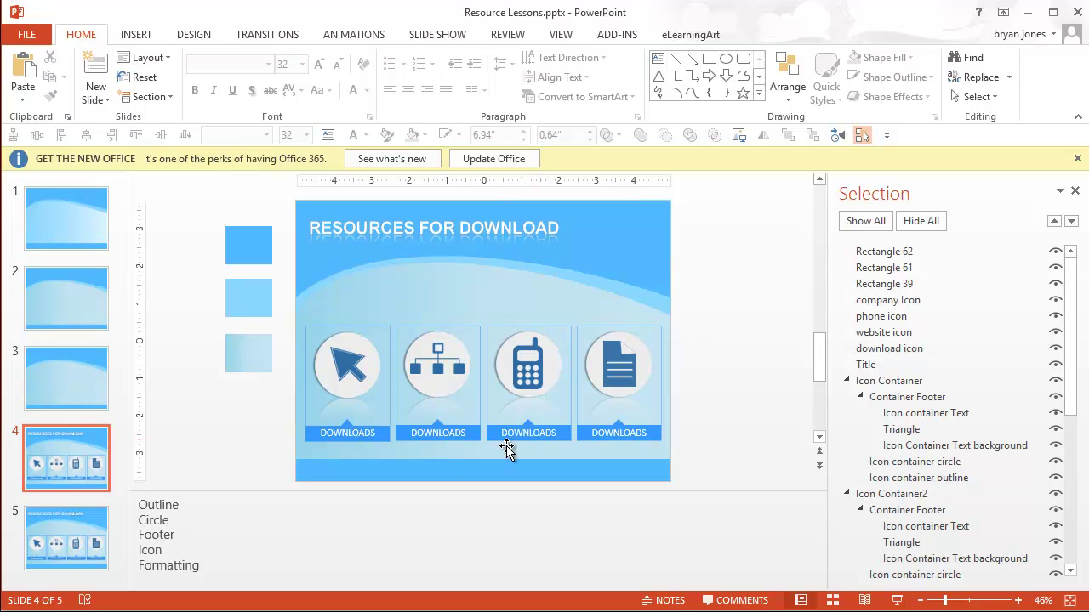
# Step: Draw a rectangle over the first icon container on slide 4
pyautogui.click(60, 381)
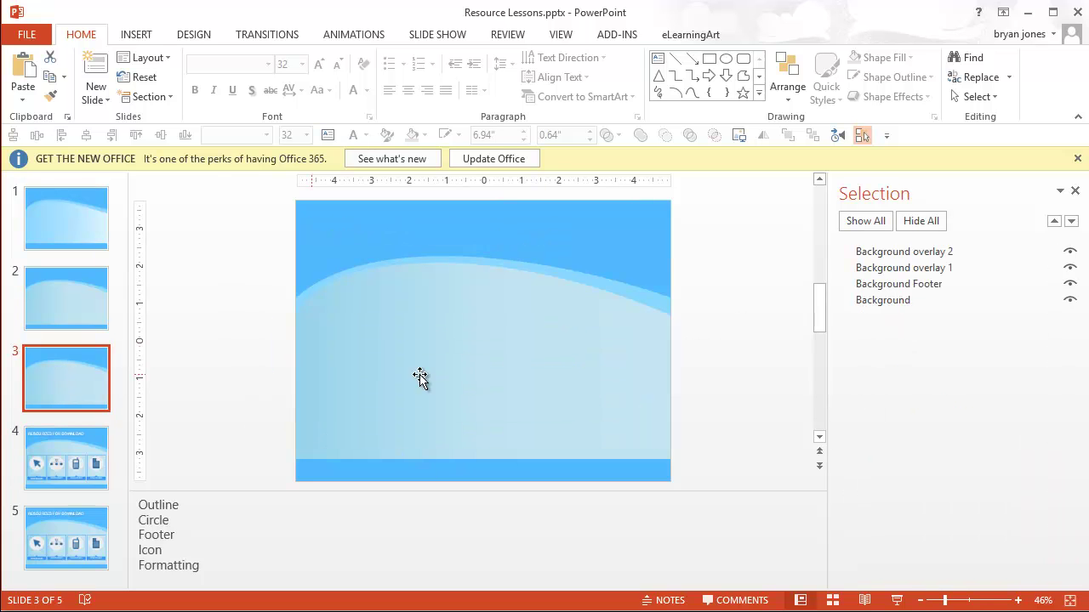
pyautogui.click(61, 451)
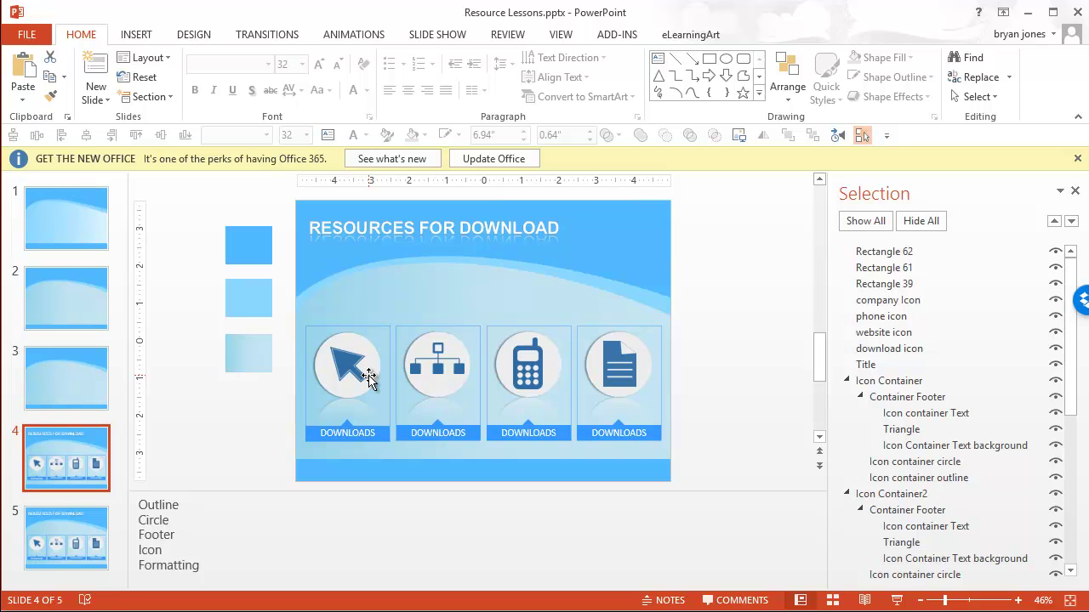
pyautogui.click(136, 38)
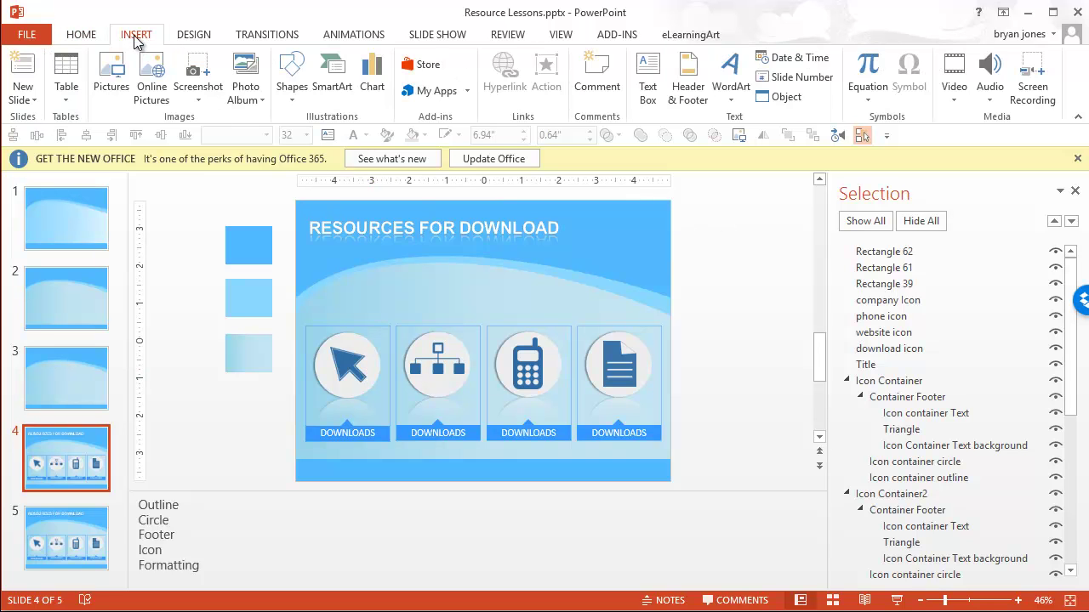
pyautogui.click(290, 102)
pyautogui.click(336, 137)
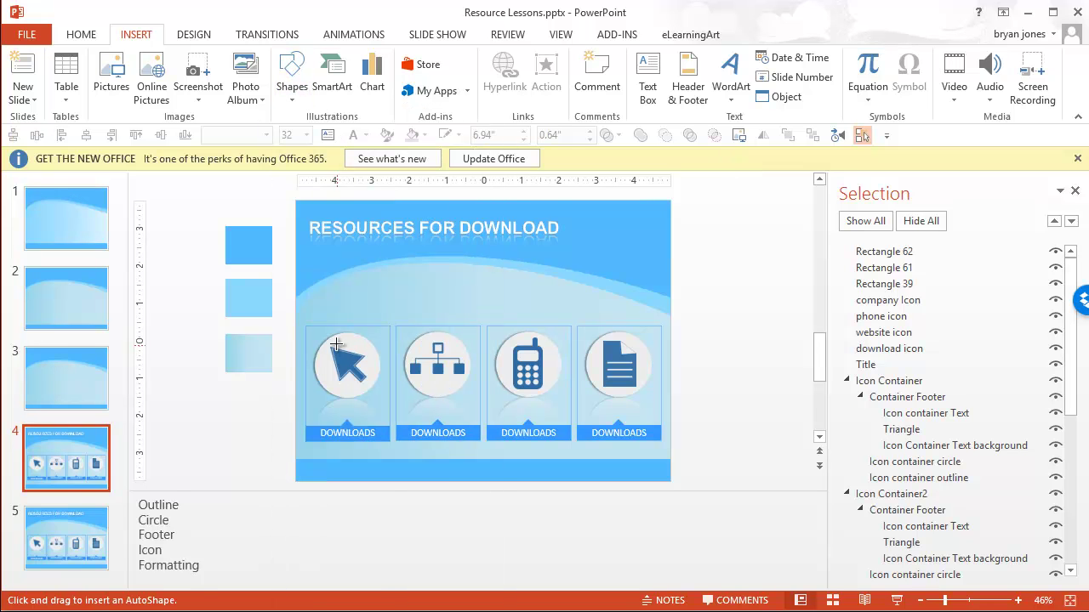
pyautogui.moveTo(311, 332); pyautogui.dragTo(389, 443)
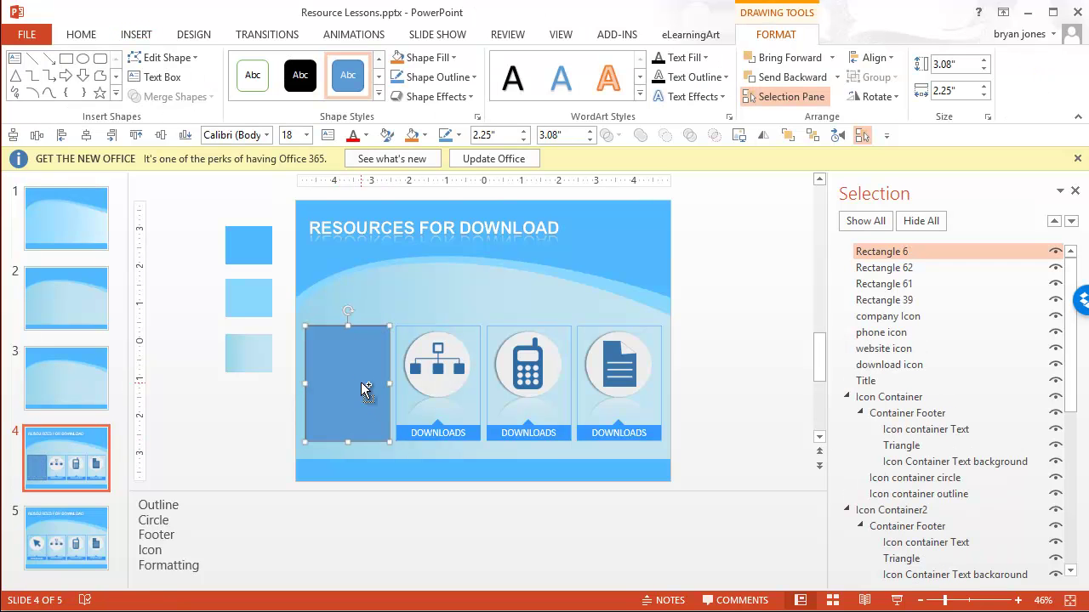
# Step: Paste the copied 2.25 × 3.08 in blue rectangle onto slide 3 and select it
pyautogui.click(49, 378)
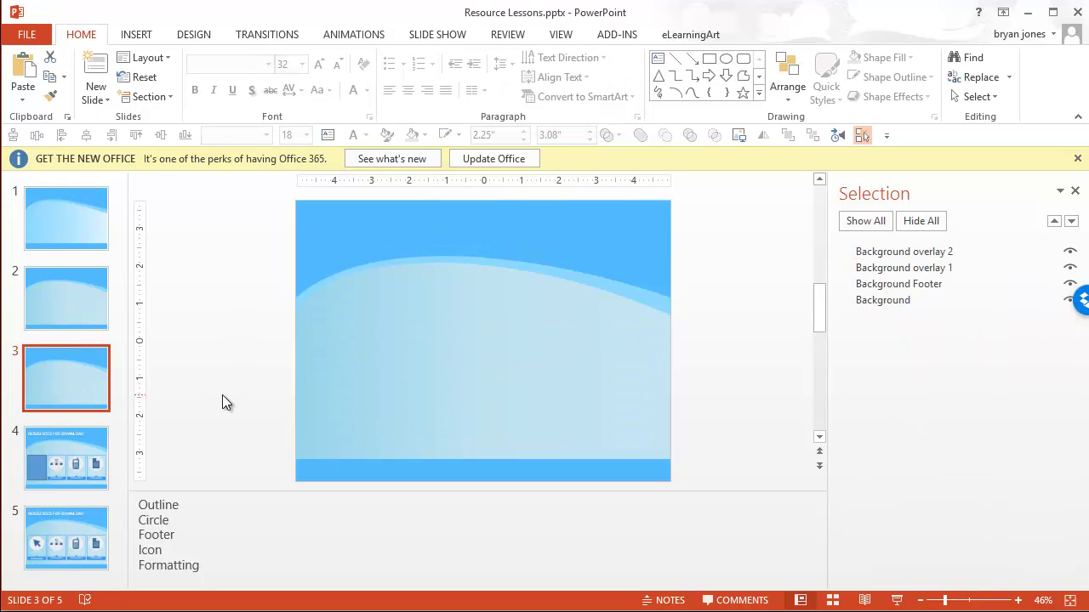
pyautogui.hotkey('ctrl', 'v')
pyautogui.click(748, 340)
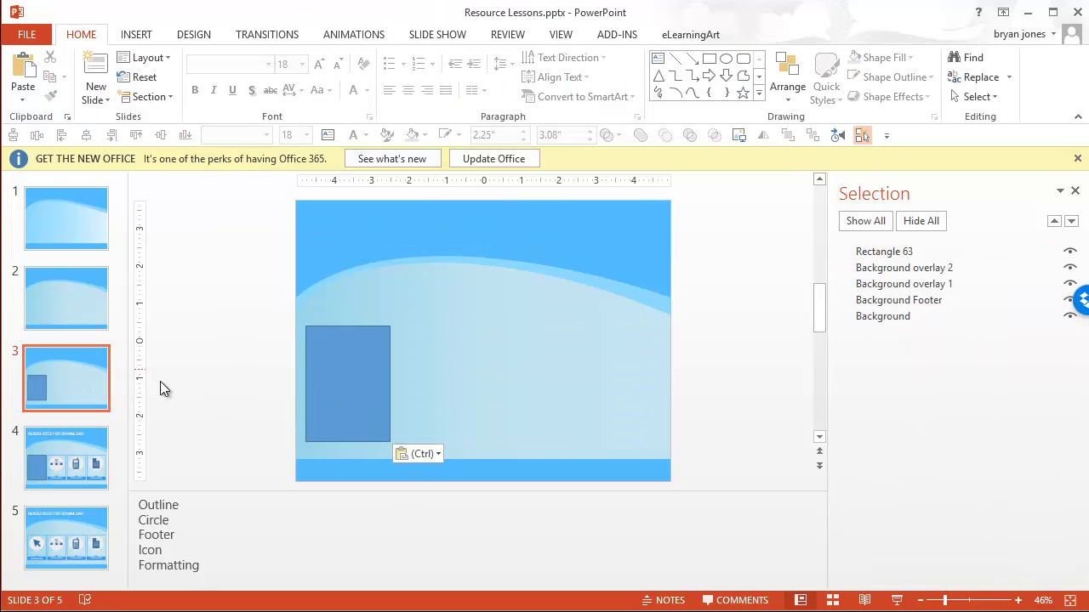
pyautogui.click(336, 363)
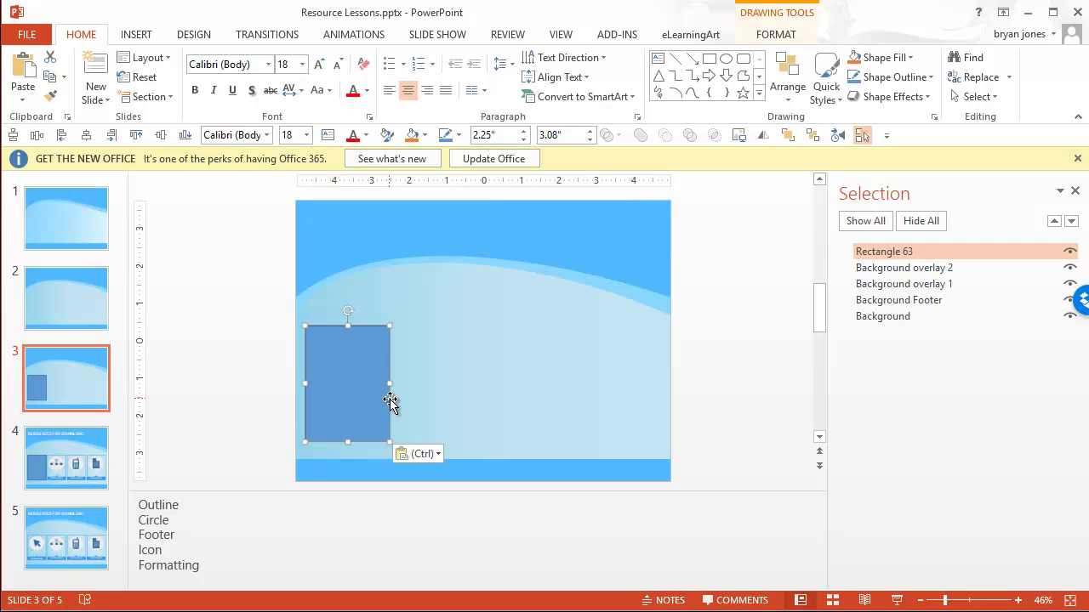
pyautogui.moveTo(343, 368); pyautogui.dragTo(523, 372)
pyautogui.click(624, 371)
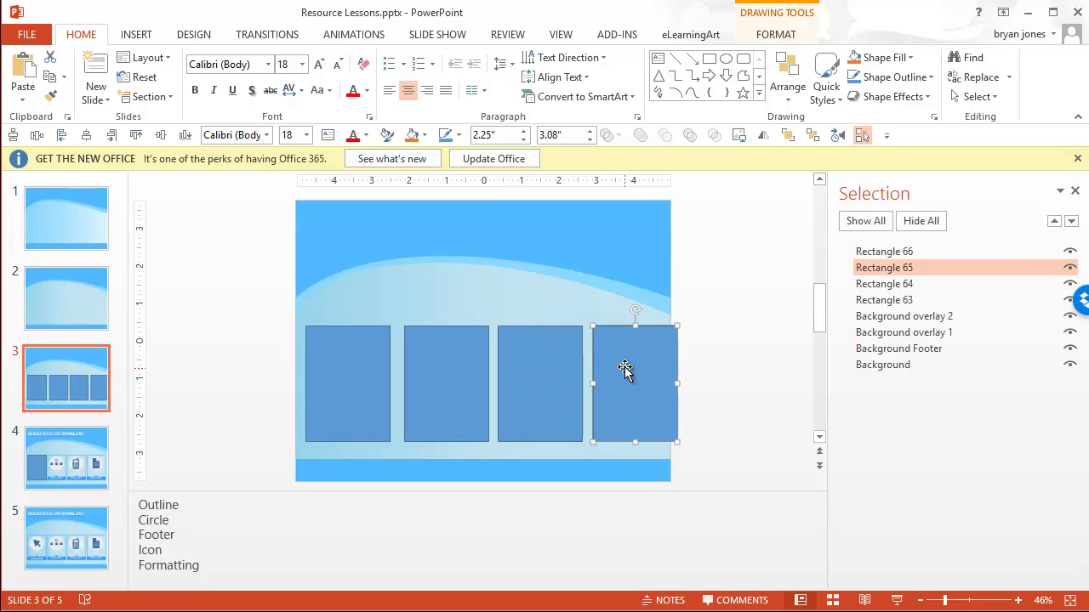
pyautogui.press('Left')
pyautogui.press('Left')
pyautogui.press('Left')
pyautogui.press('Left')
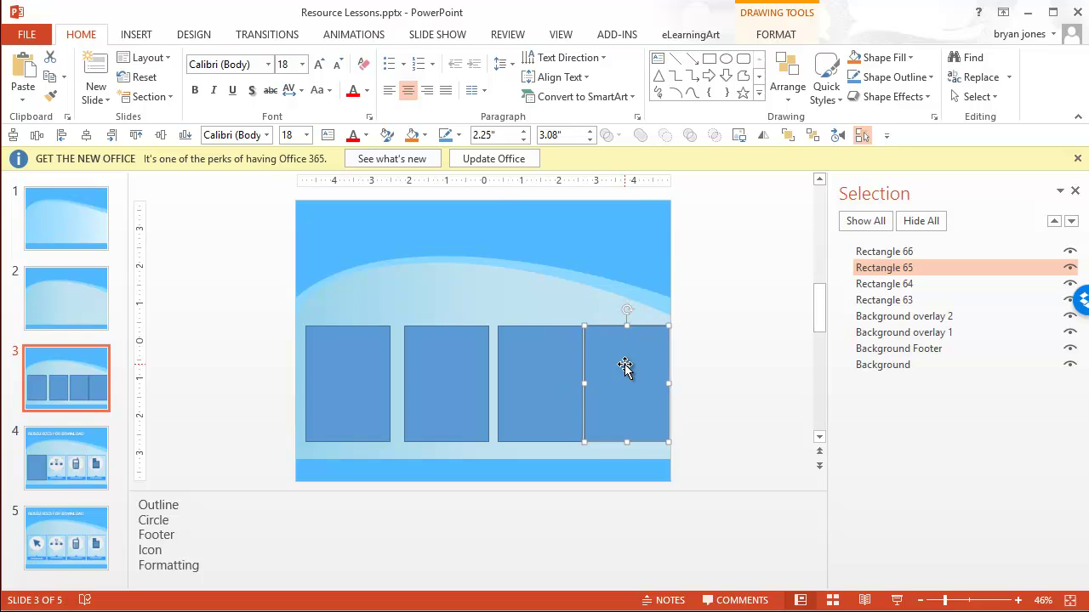
pyautogui.press('Left')
pyautogui.press('Left')
pyautogui.press('Left')
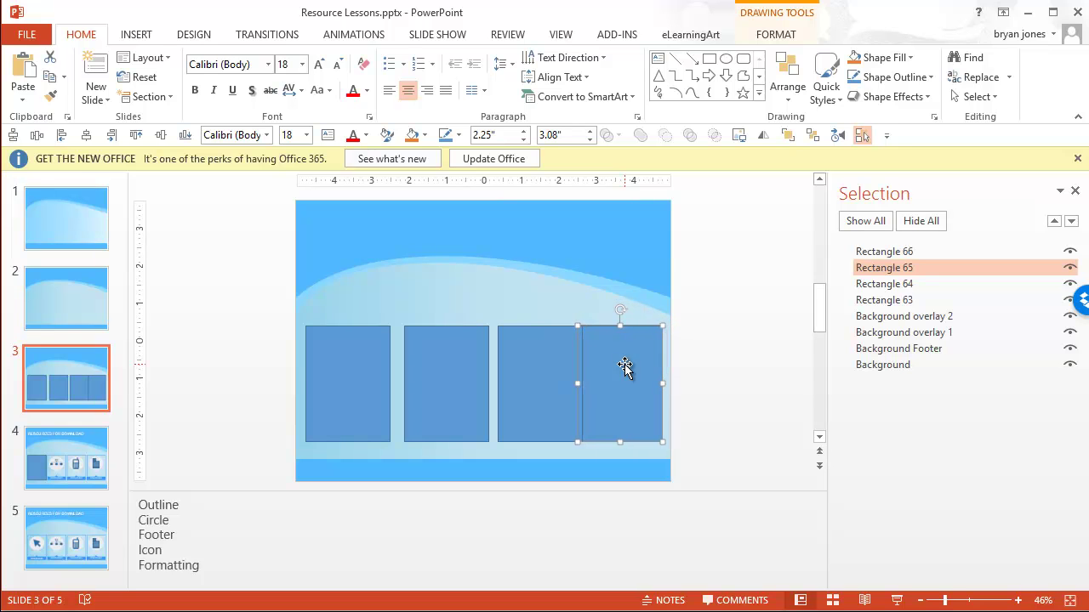
pyautogui.press('Left')
pyautogui.moveTo(704, 291)
pyautogui.mouseDown()
pyautogui.moveTo(442, 481)
pyautogui.moveTo(273, 472)
pyautogui.moveTo(263, 459)
pyautogui.mouseUp()
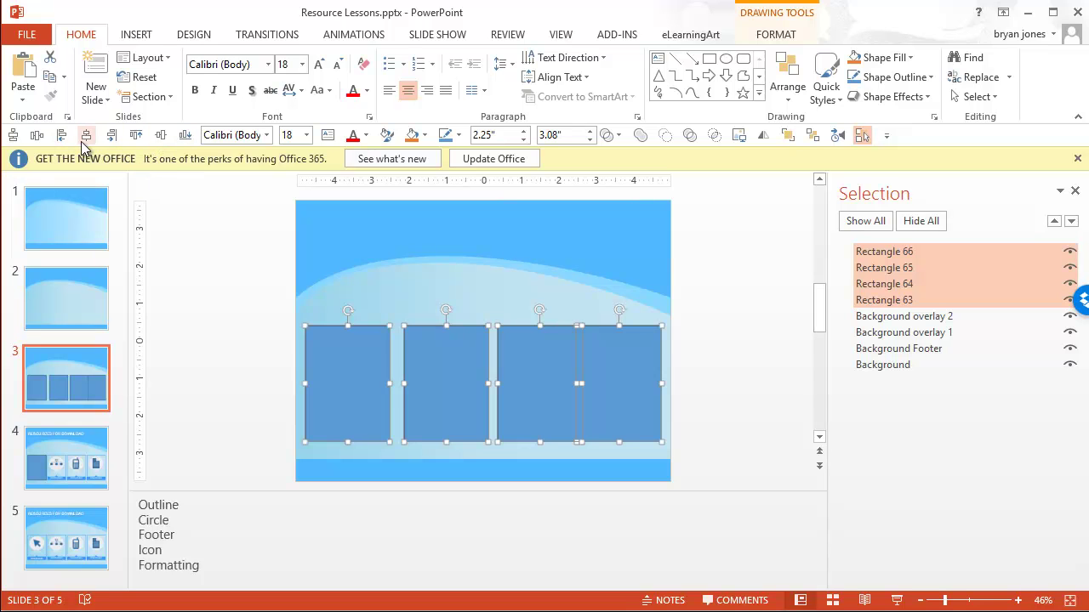
pyautogui.click(37, 136)
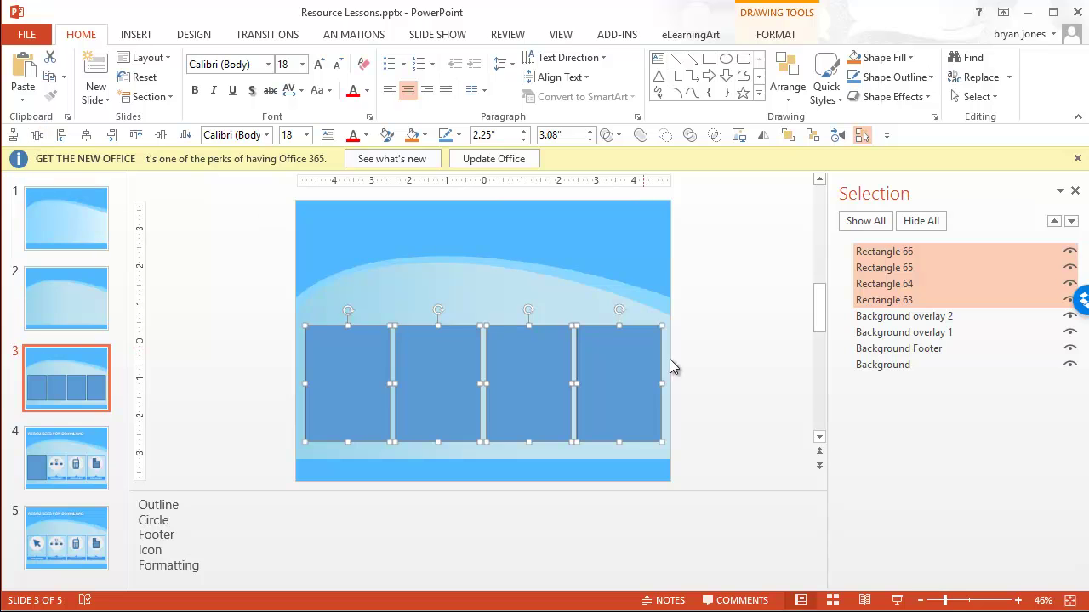
pyautogui.click(738, 396)
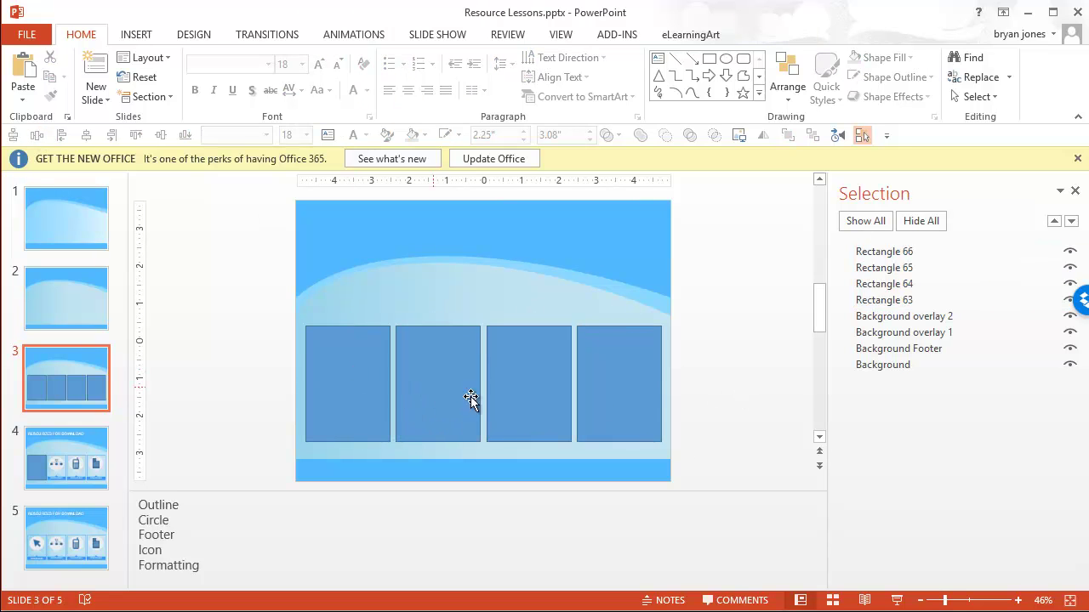
pyautogui.moveTo(715, 312)
pyautogui.mouseDown()
pyautogui.moveTo(371, 479)
pyautogui.moveTo(381, 451)
pyautogui.mouseUp()
pyautogui.press('Delete')
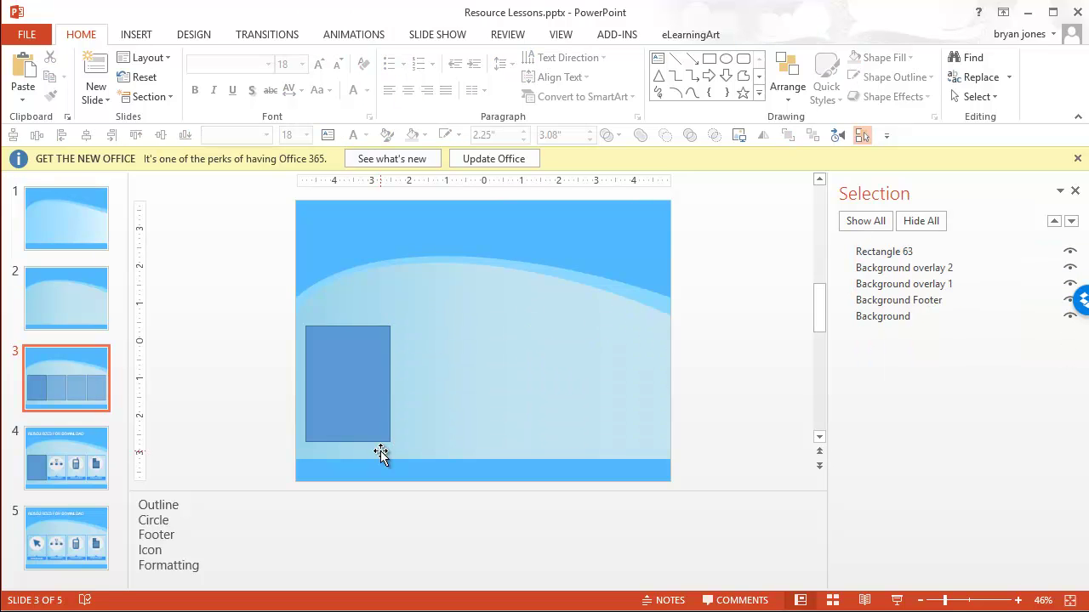
# Step: Set the rectangle's fill to No fill in Format Shape
pyautogui.click(354, 365)
pyautogui.rightClick(353, 363)
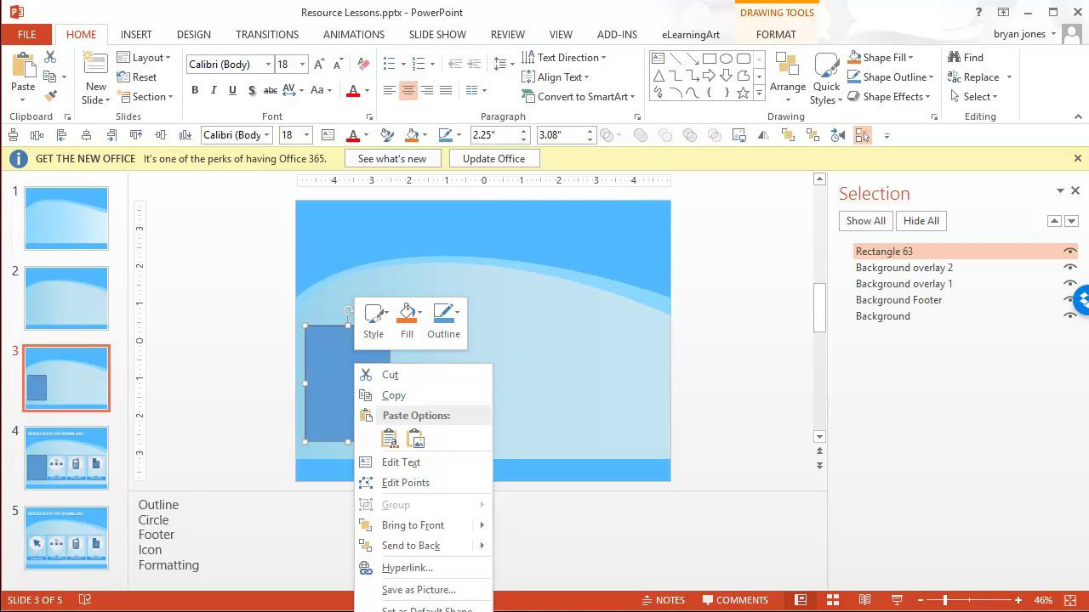
pyautogui.click(423, 609)
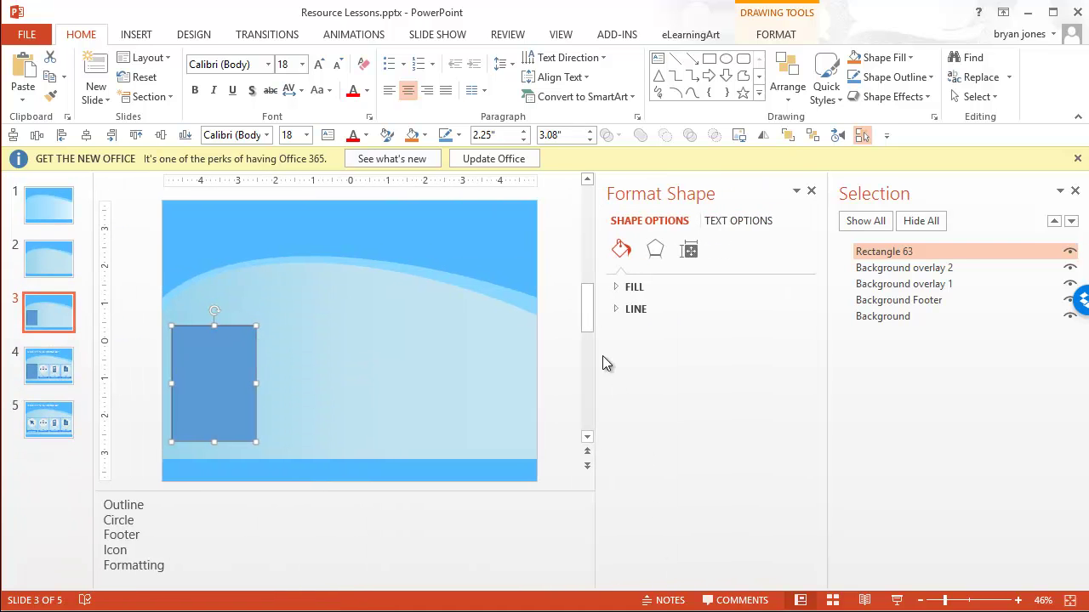
pyautogui.click(626, 288)
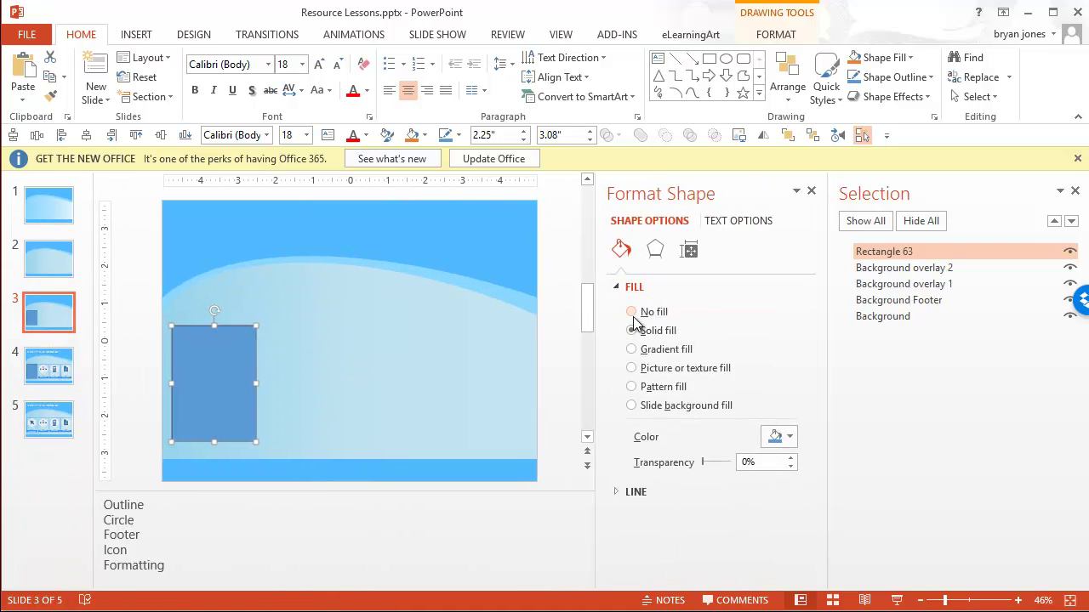
pyautogui.click(632, 313)
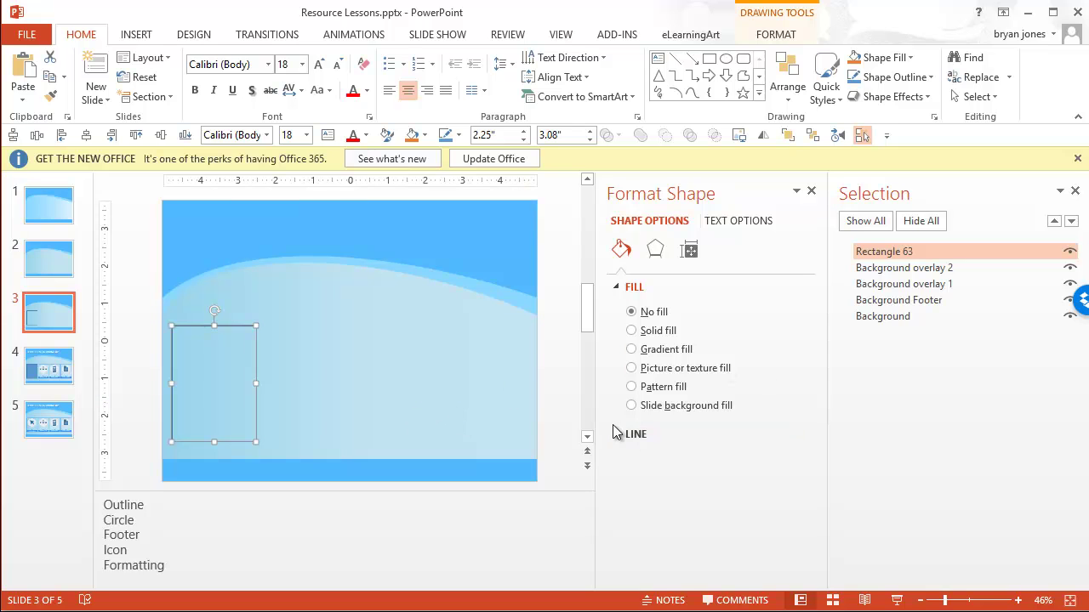
# Step: Give the rectangle a dark blue outline with a dotted dash type
pyautogui.click(618, 434)
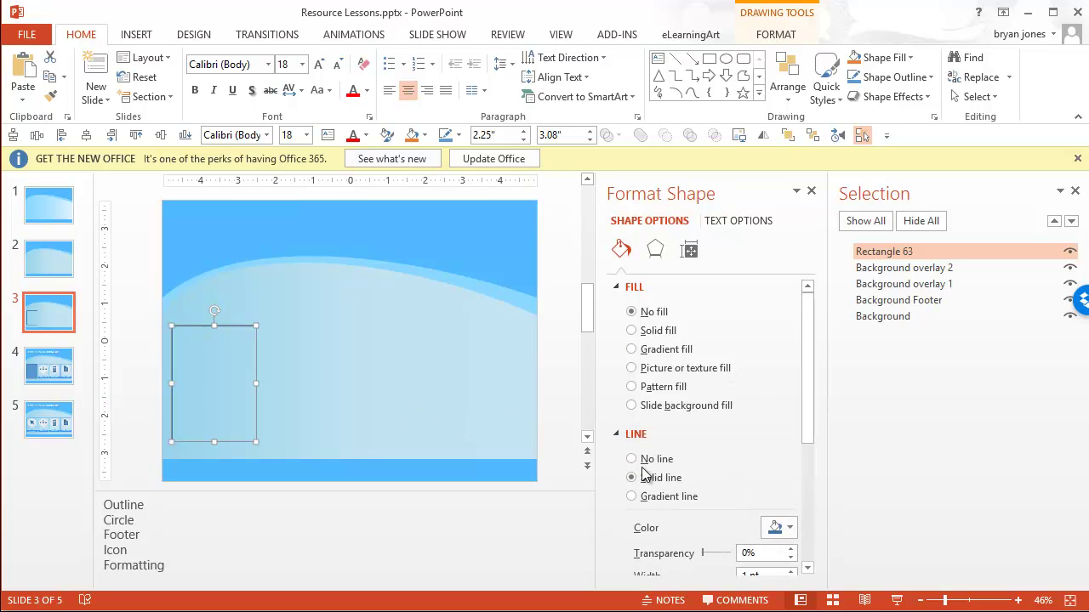
pyautogui.moveTo(807, 393); pyautogui.dragTo(809, 452)
pyautogui.click(790, 398)
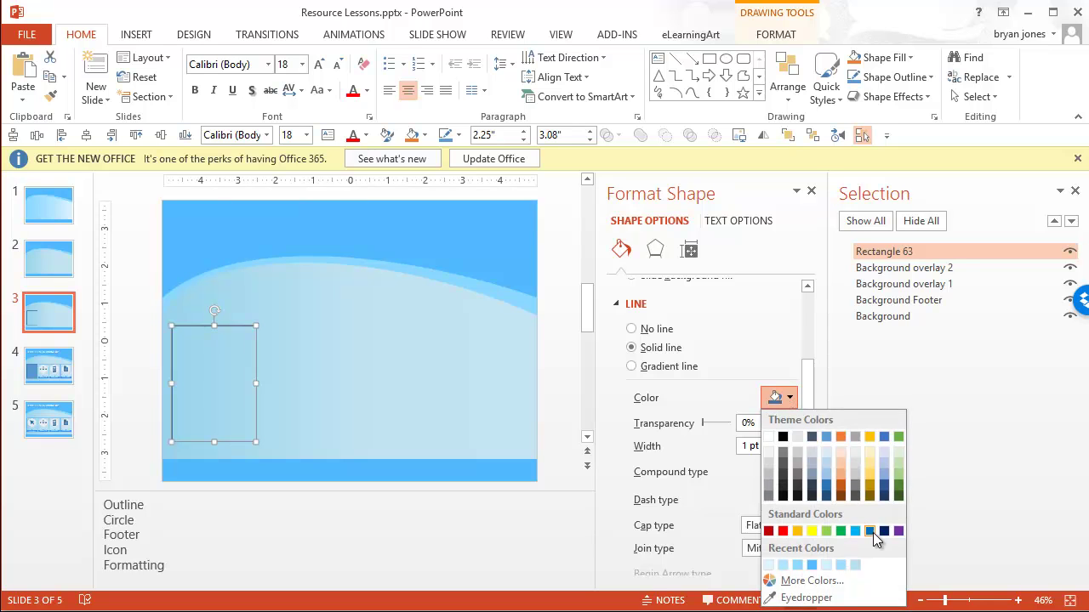
pyautogui.click(871, 532)
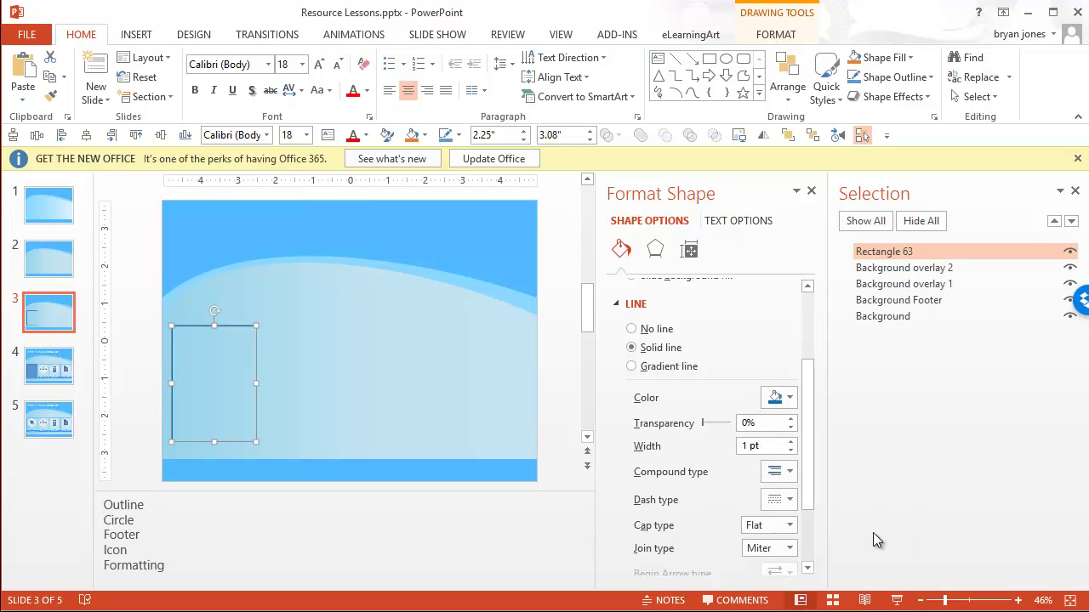
pyautogui.click(791, 474)
pyautogui.click(791, 475)
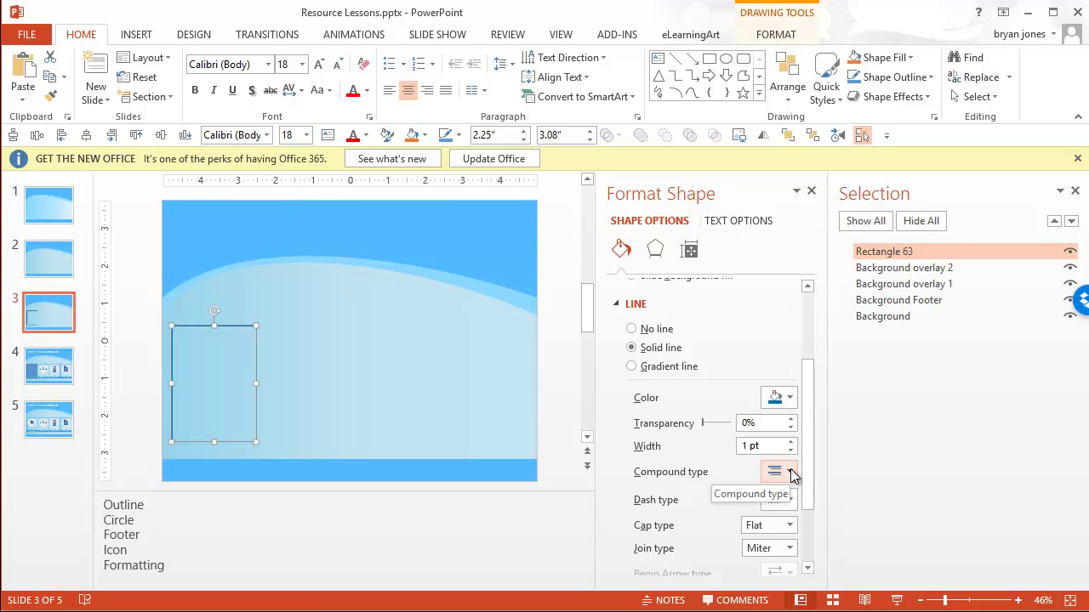
pyautogui.click(790, 501)
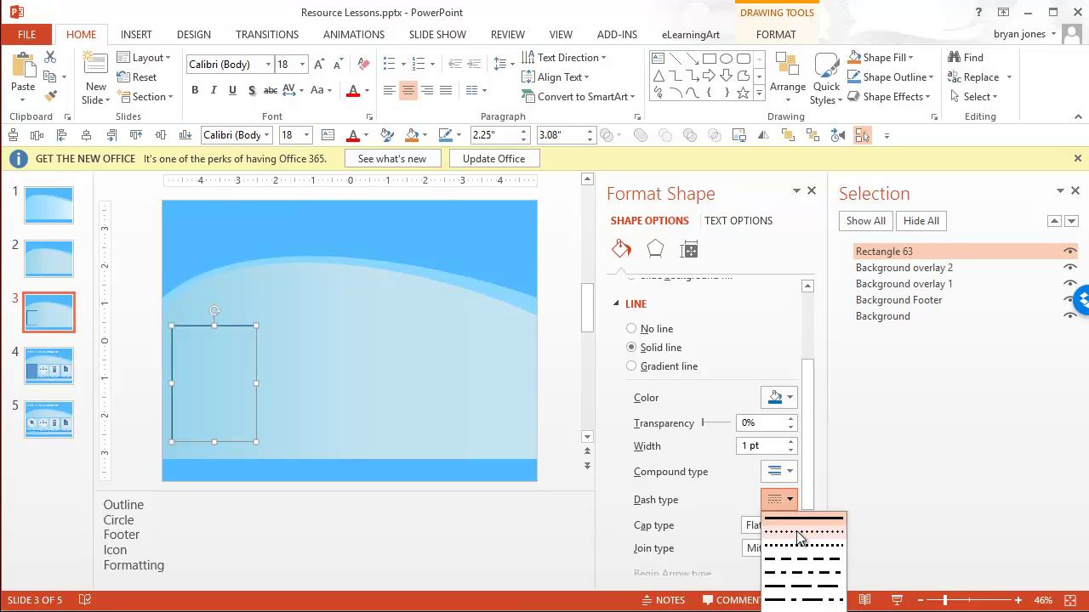
pyautogui.click(799, 532)
pyautogui.click(557, 387)
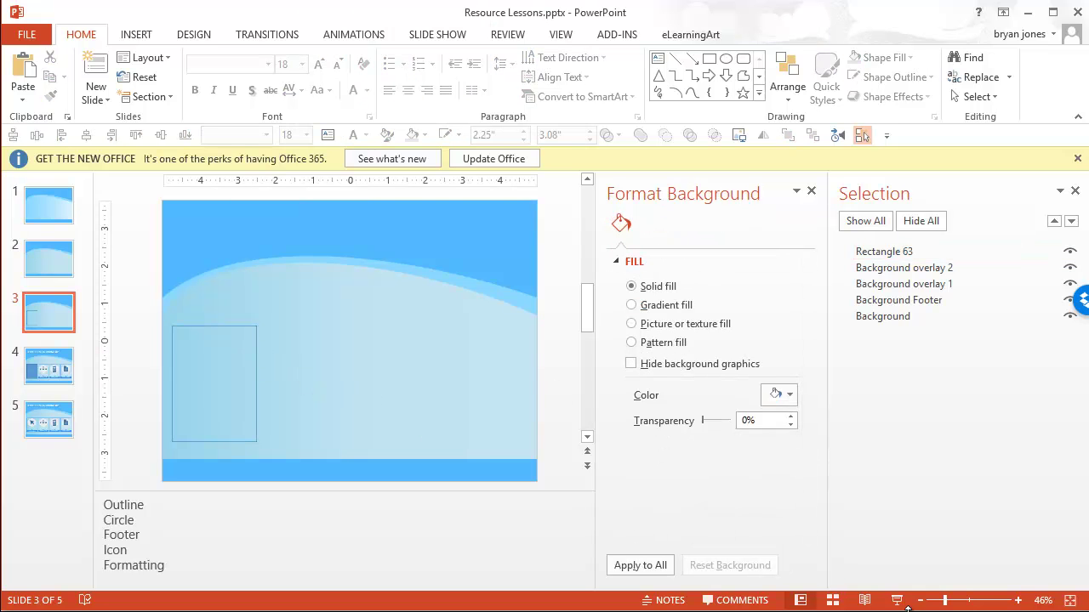
# Step: Zoom in and change Rectangle 63's 1 pt blue outline dash type to dotted
pyautogui.click(1015, 601)
pyautogui.click(1015, 601)
pyautogui.click(1016, 601)
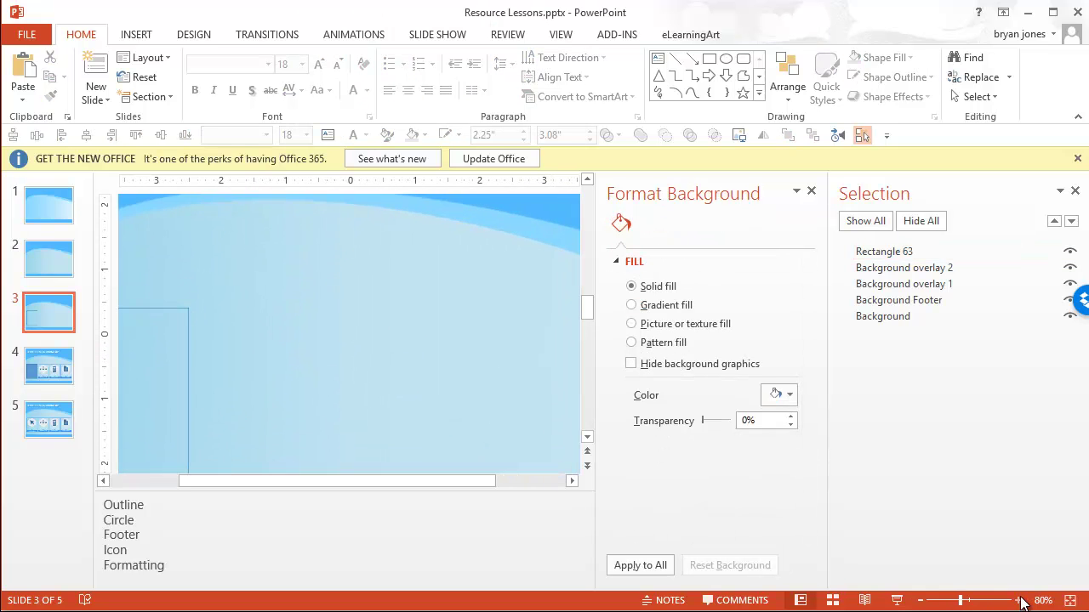
pyautogui.click(1016, 600)
pyautogui.click(167, 342)
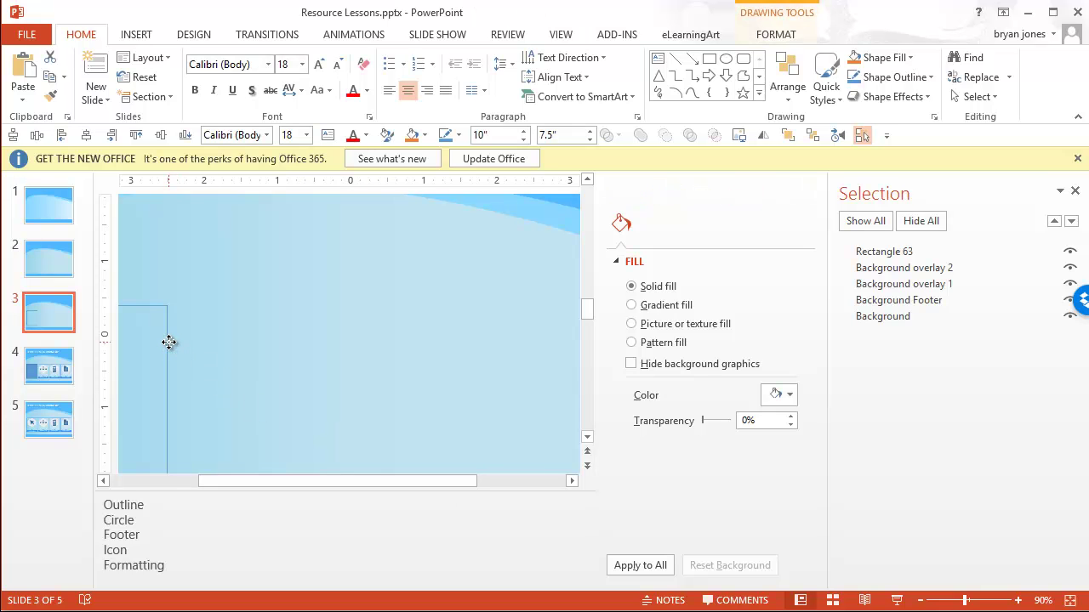
pyautogui.click(167, 342)
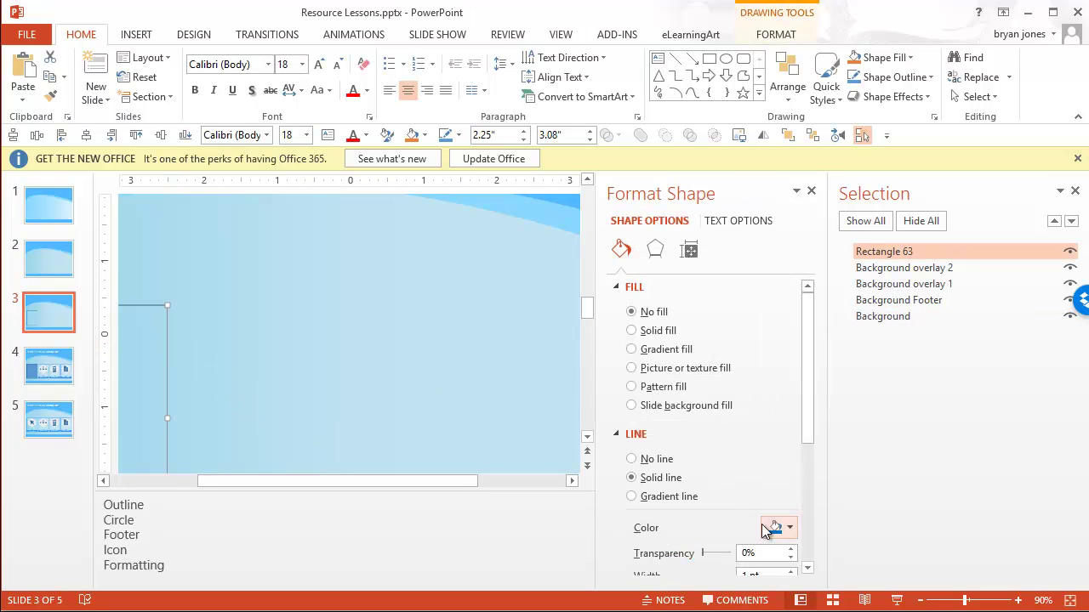
pyautogui.moveTo(808, 393); pyautogui.dragTo(812, 492)
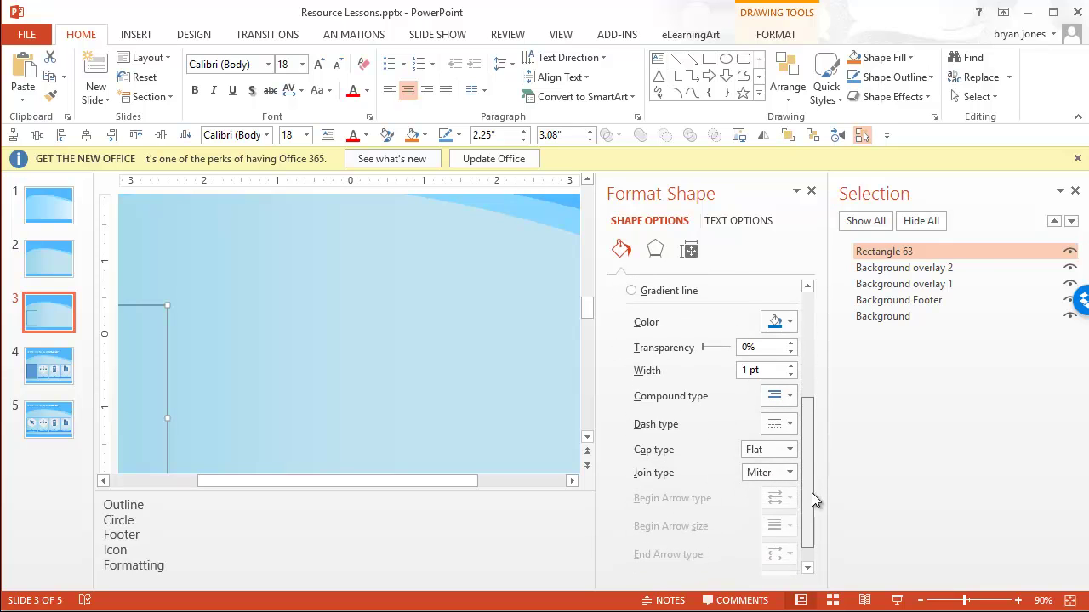
pyautogui.click(782, 415)
pyautogui.click(792, 444)
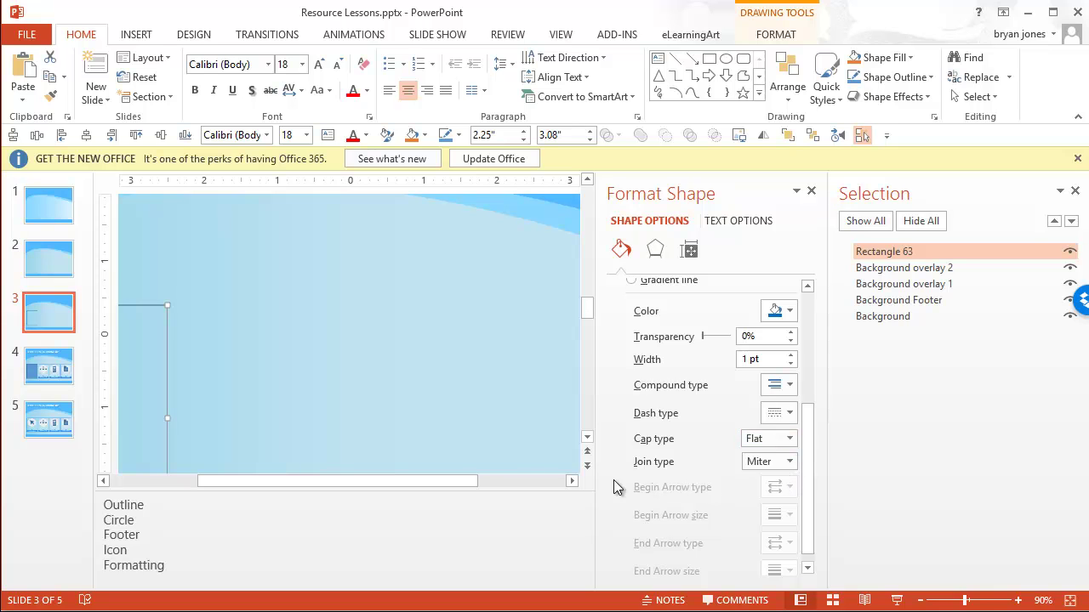
pyautogui.moveTo(479, 483); pyautogui.dragTo(261, 483)
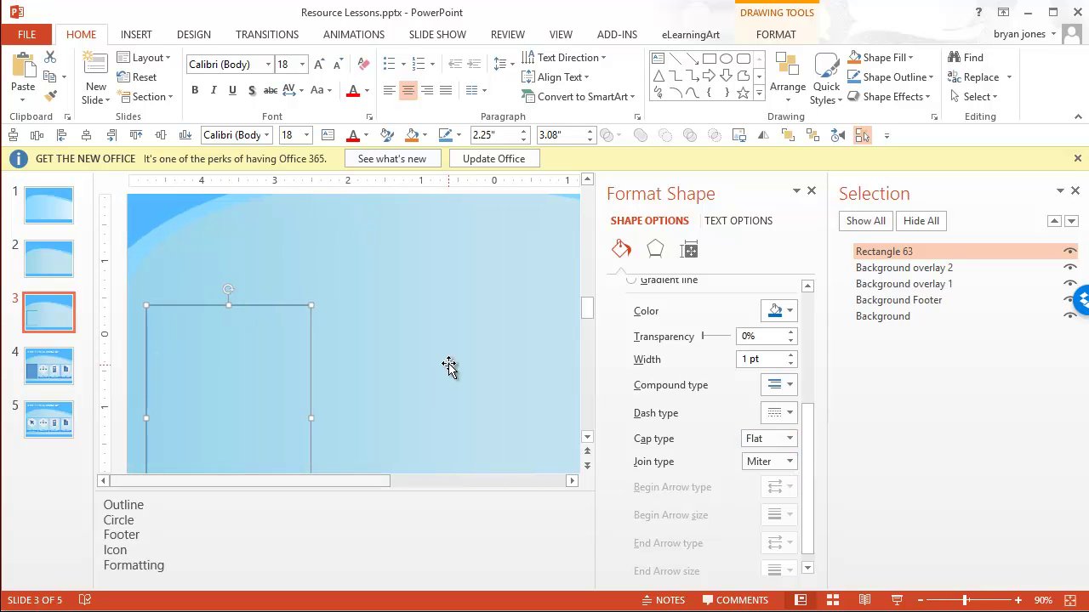
# Step: Zoom back out to view the whole slide
pyautogui.click(1019, 601)
pyautogui.click(1019, 600)
pyautogui.click(1020, 600)
pyautogui.click(1019, 601)
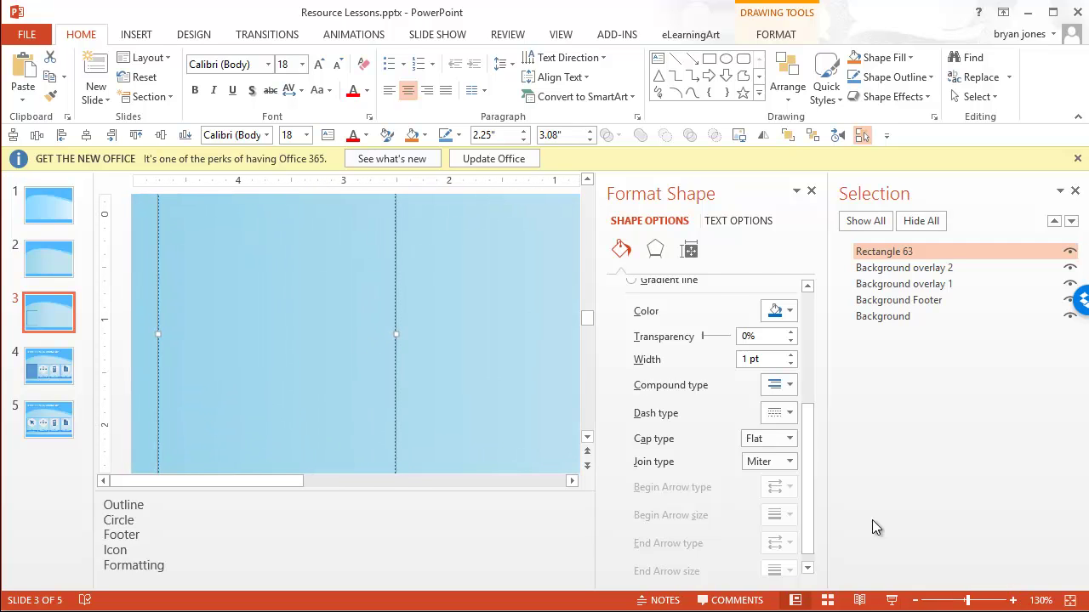
pyautogui.click(499, 406)
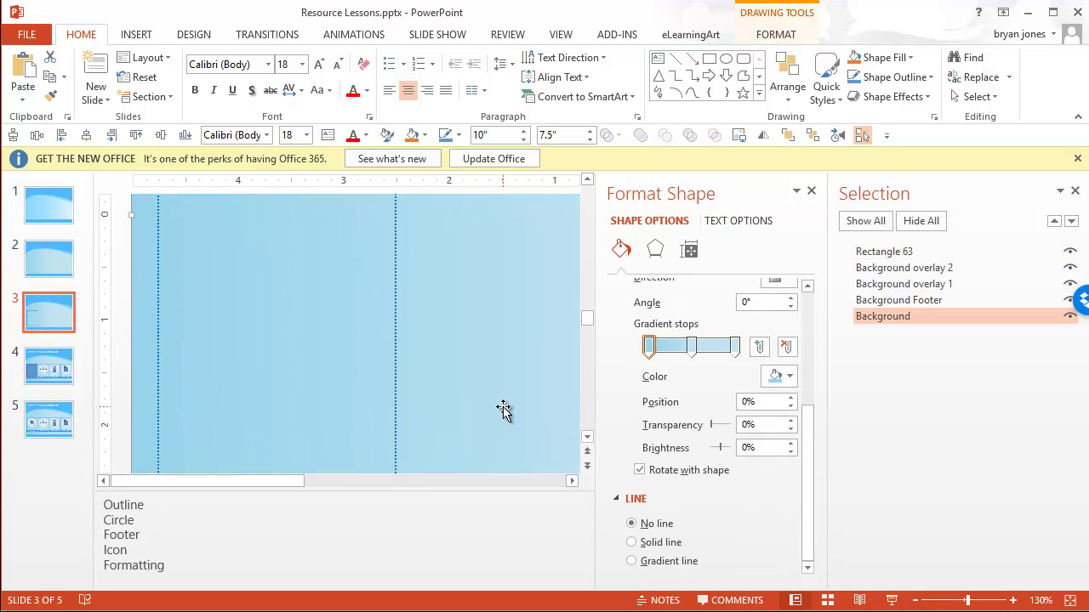
pyautogui.click(915, 600)
pyautogui.click(916, 600)
pyautogui.click(915, 601)
pyautogui.click(915, 601)
pyautogui.click(915, 601)
pyautogui.click(915, 600)
pyautogui.click(915, 600)
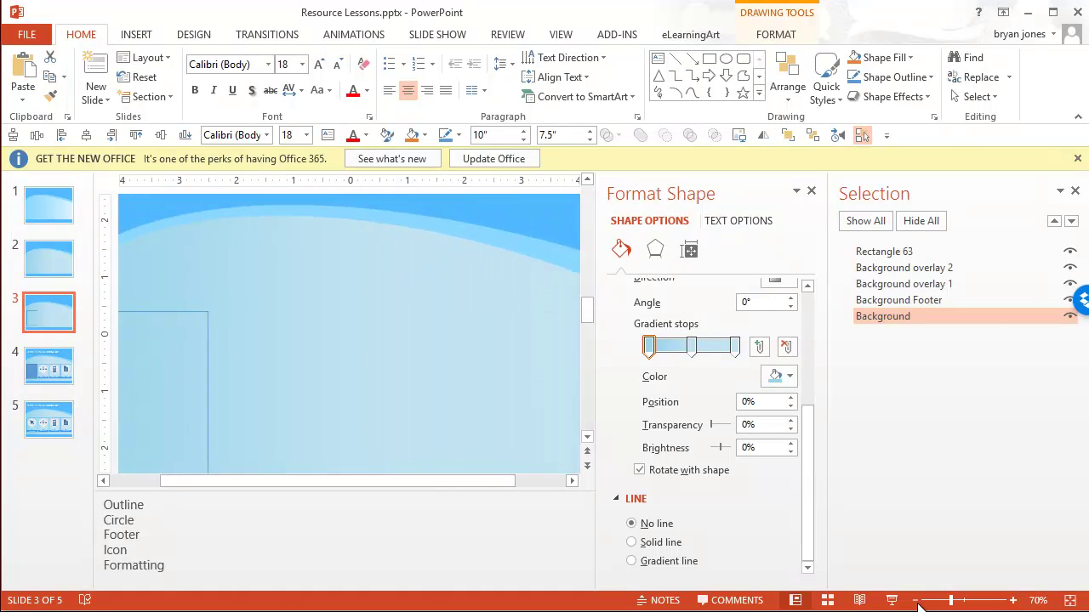
pyautogui.click(915, 600)
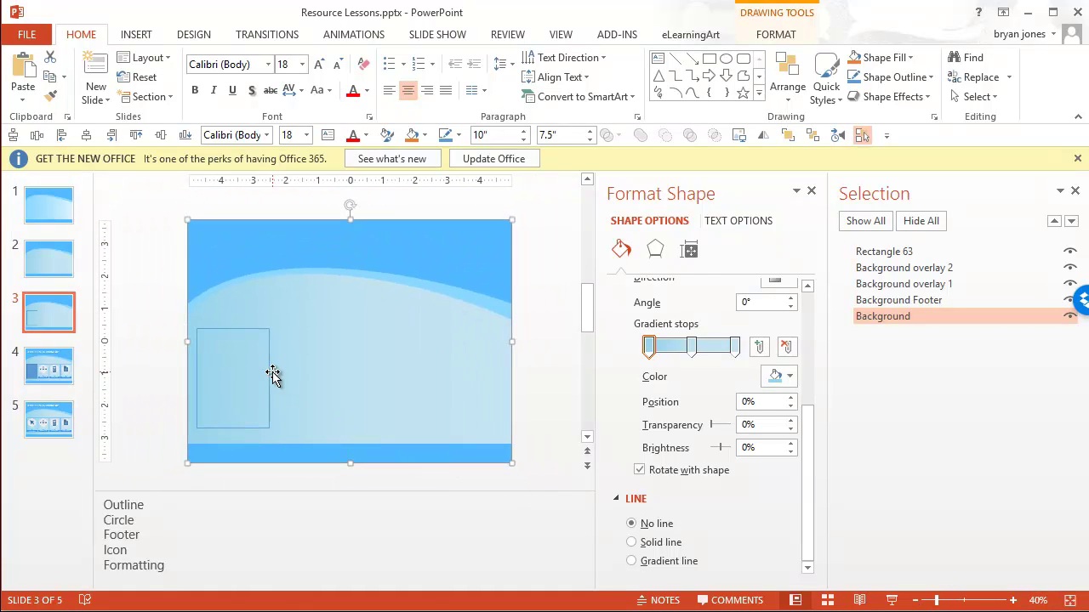
# Step: Rename Rectangle 63 to 'container' in the Selection Pane
pyautogui.click(267, 375)
pyautogui.click(936, 253)
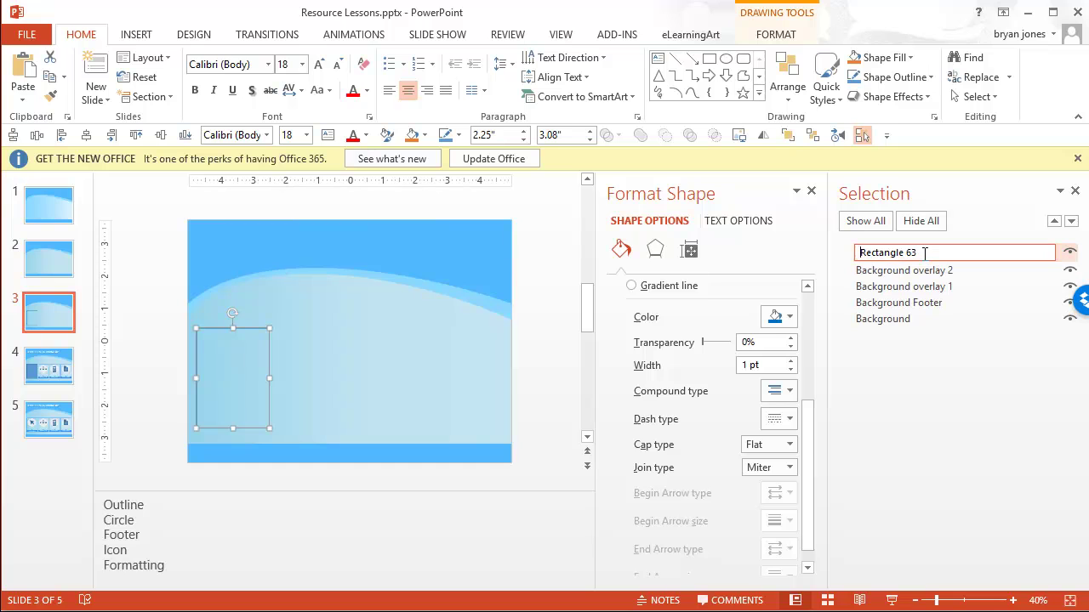
pyautogui.write('container')
# Step: Delete the blue rectangle over slide 4's first container and return to slide 3
pyautogui.click(53, 421)
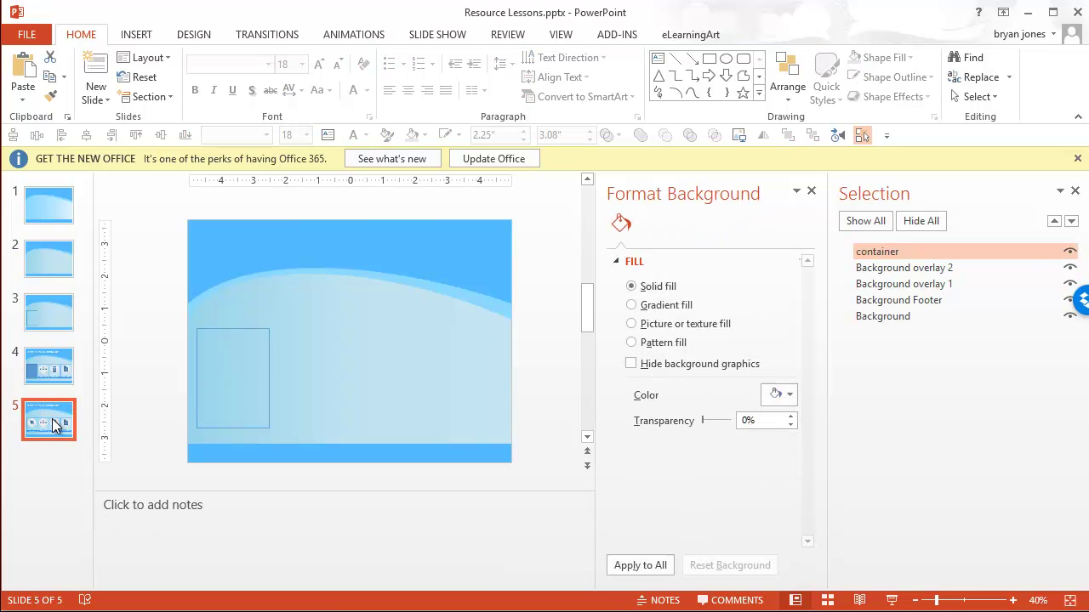
pyautogui.click(48, 368)
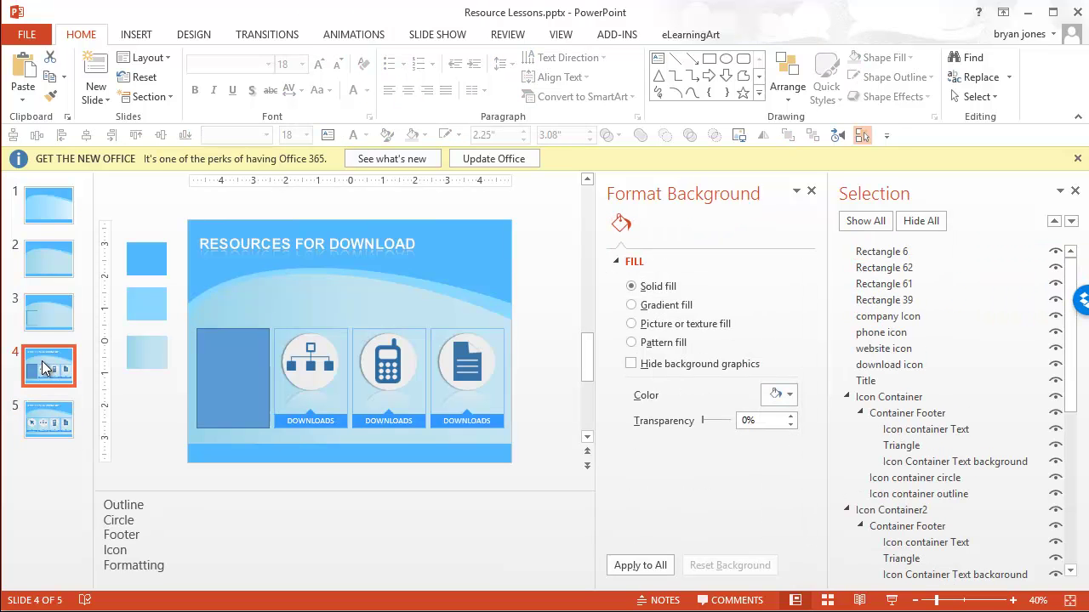
pyautogui.click(214, 368)
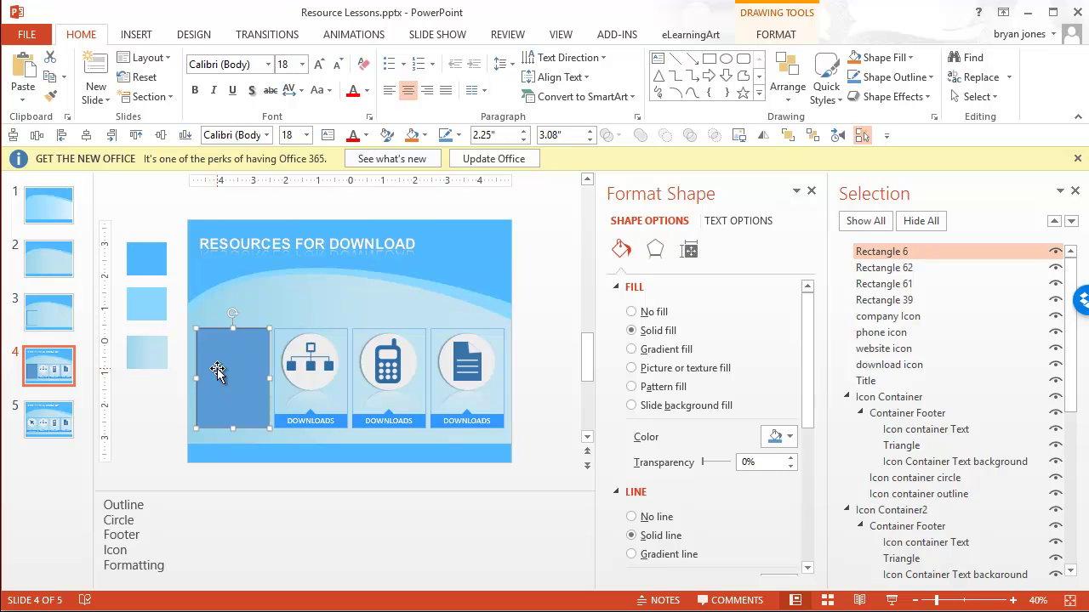
pyautogui.press('Delete')
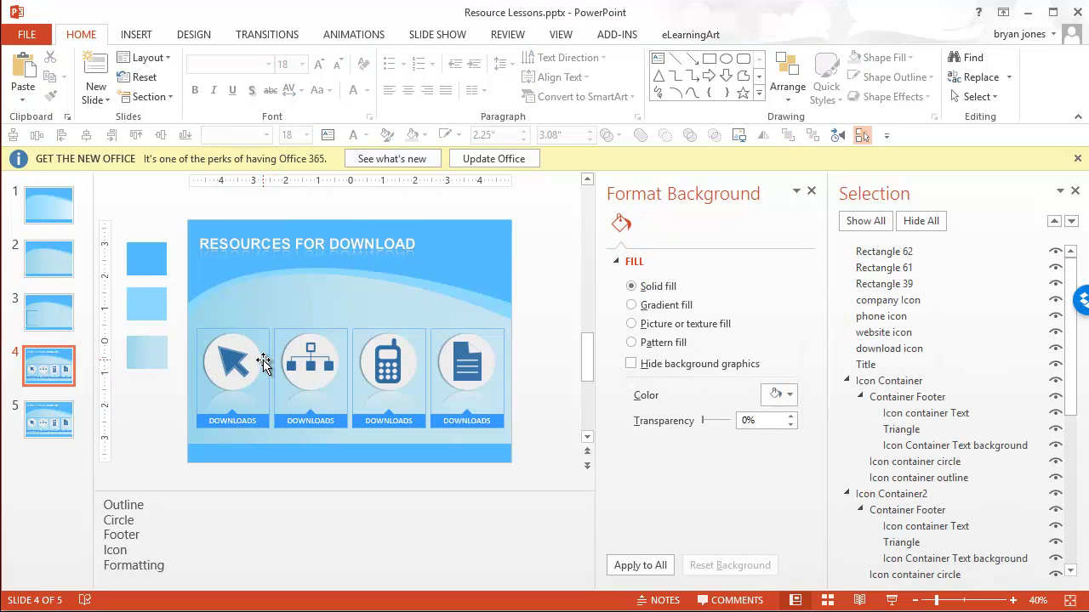
pyautogui.click(34, 316)
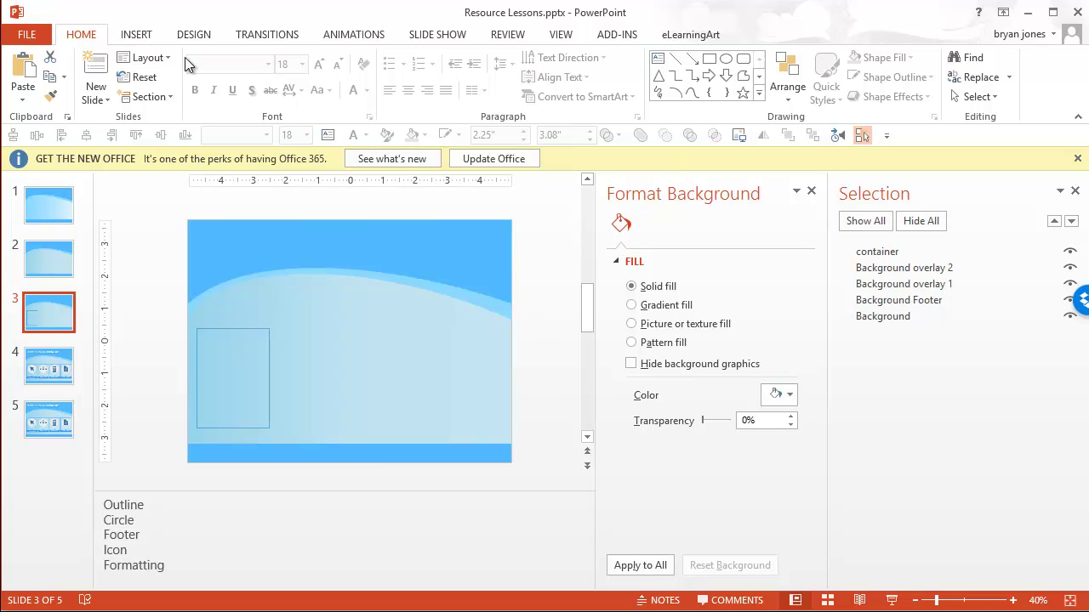
pyautogui.click(146, 40)
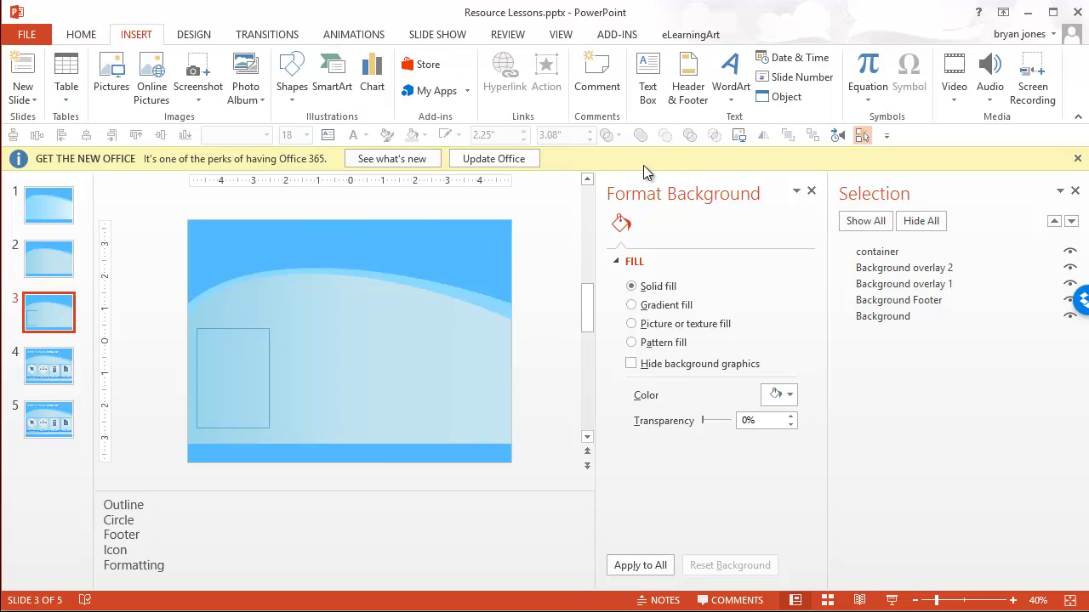
# Step: Draw a circle in the container's upper part with white fill and no outline
pyautogui.click(303, 97)
pyautogui.click(352, 136)
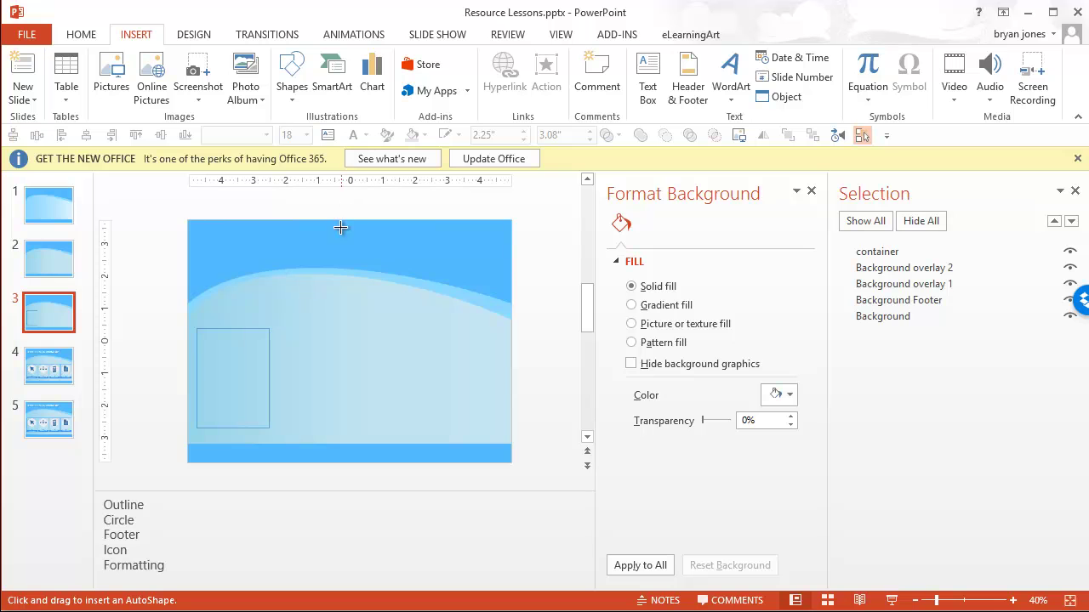
pyautogui.moveTo(312, 321)
pyautogui.mouseDown()
pyautogui.moveTo(368, 375)
pyautogui.moveTo(234, 359)
pyautogui.mouseUp()
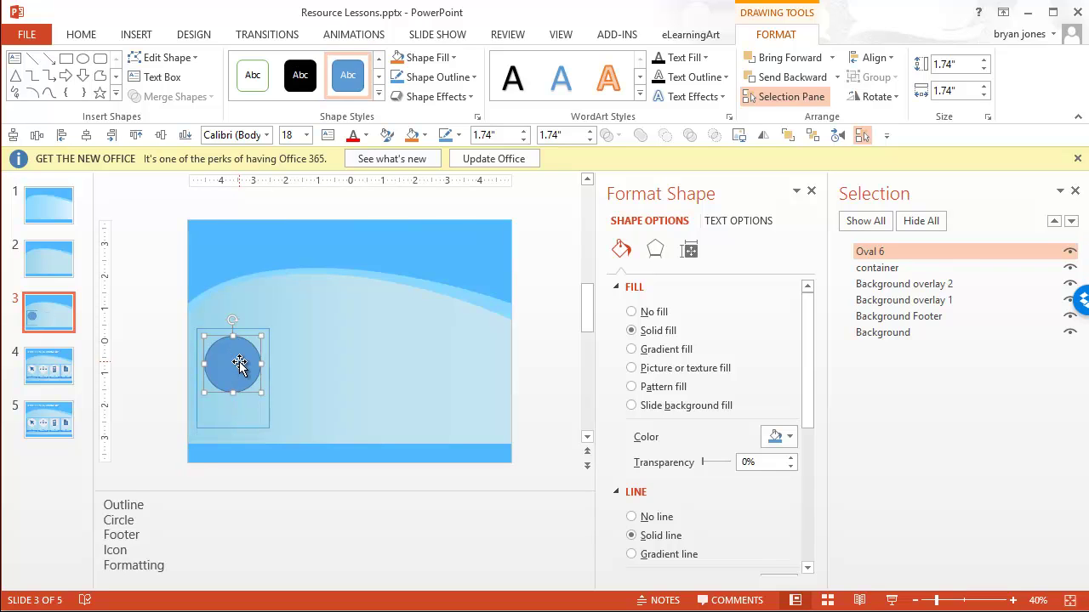
pyautogui.click(428, 138)
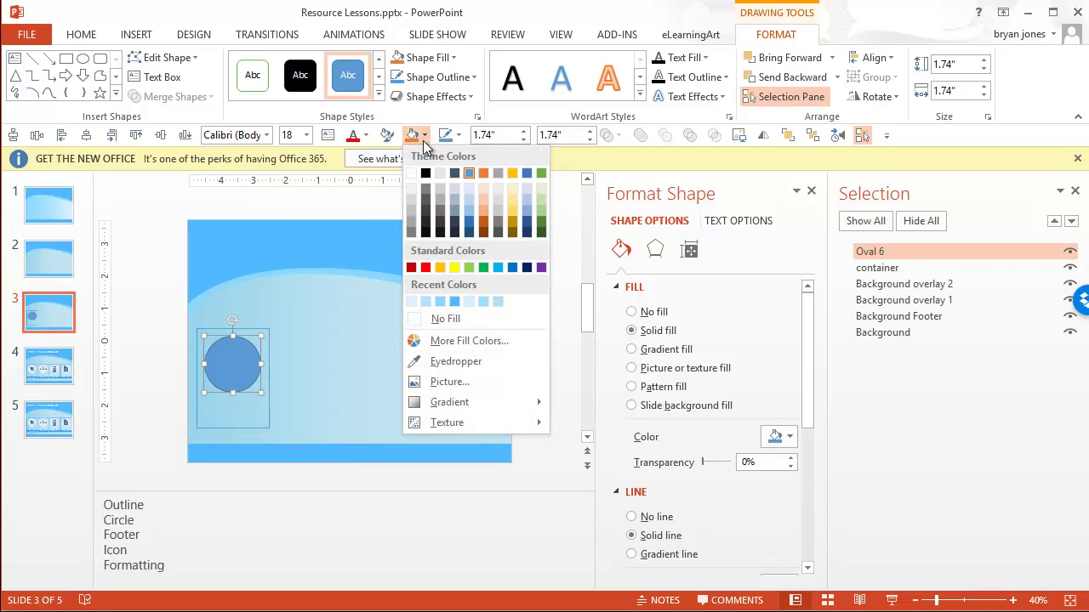
pyautogui.click(410, 173)
pyautogui.click(459, 136)
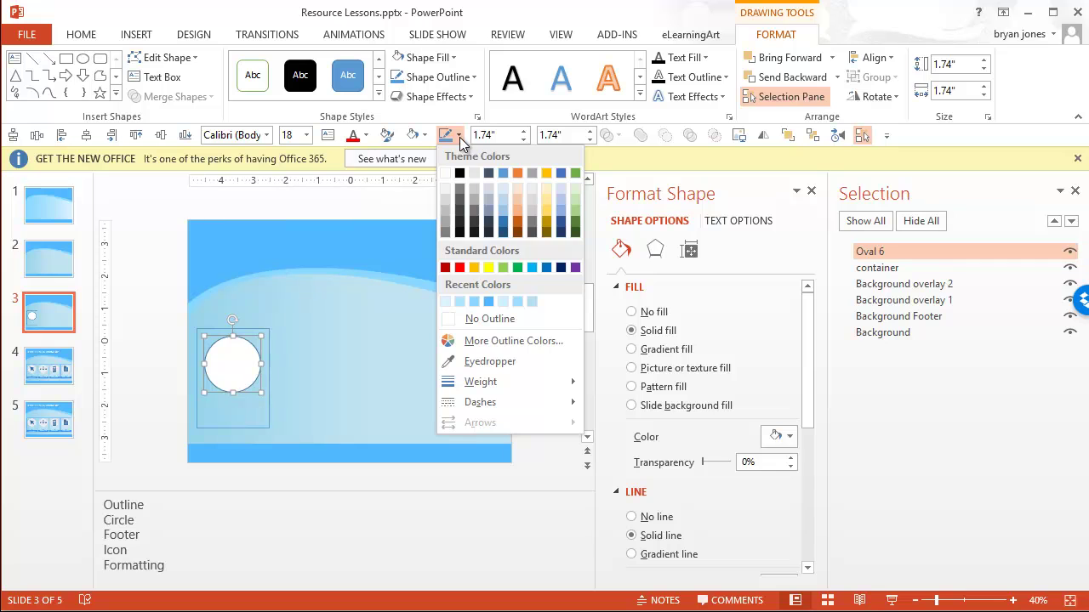
pyautogui.click(482, 318)
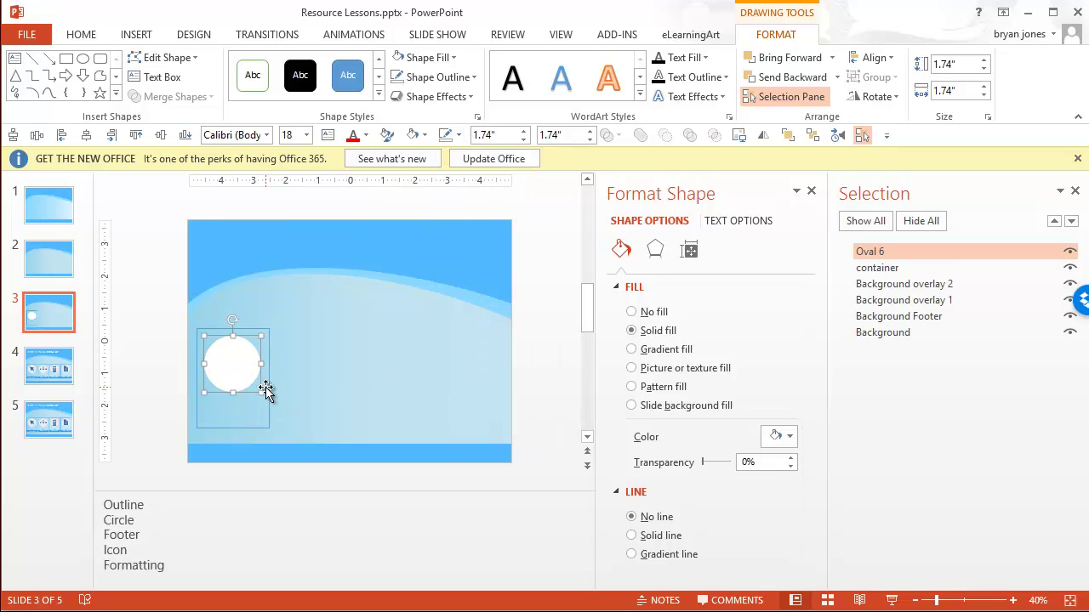
pyautogui.click(142, 329)
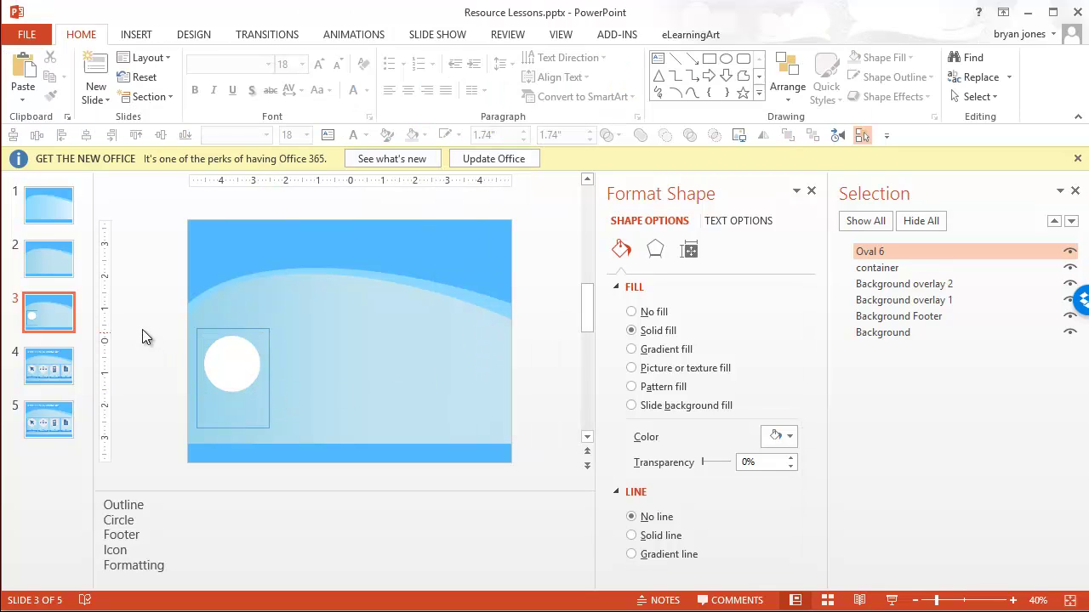
# Step: Rename Oval 6 to 'circle' and bring up slide 4 for comparison
pyautogui.click(238, 370)
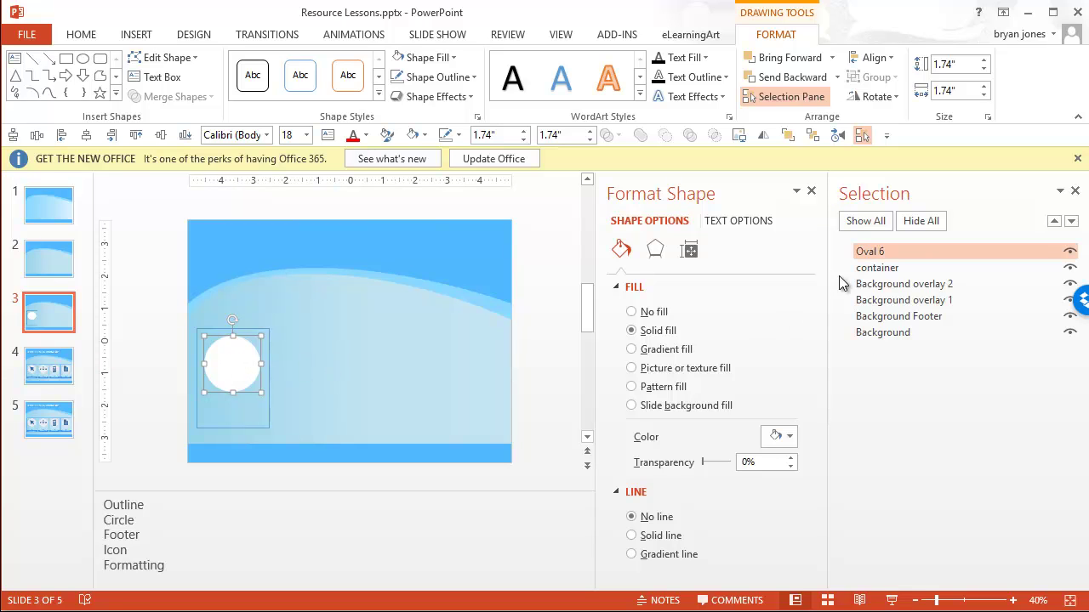
pyautogui.doubleClick(884, 249)
pyautogui.write('circle')
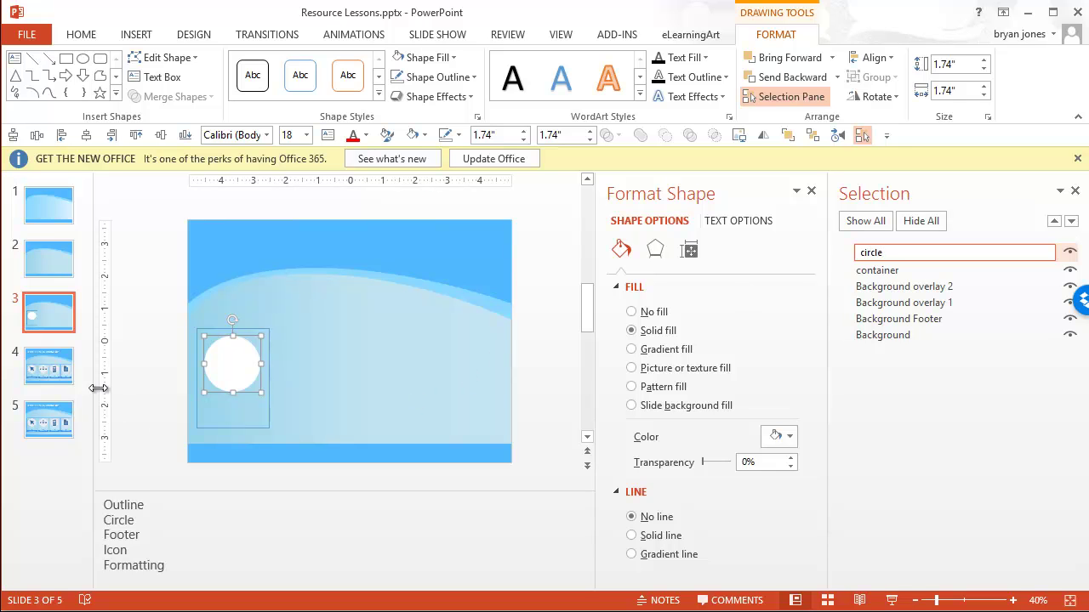
pyautogui.click(40, 374)
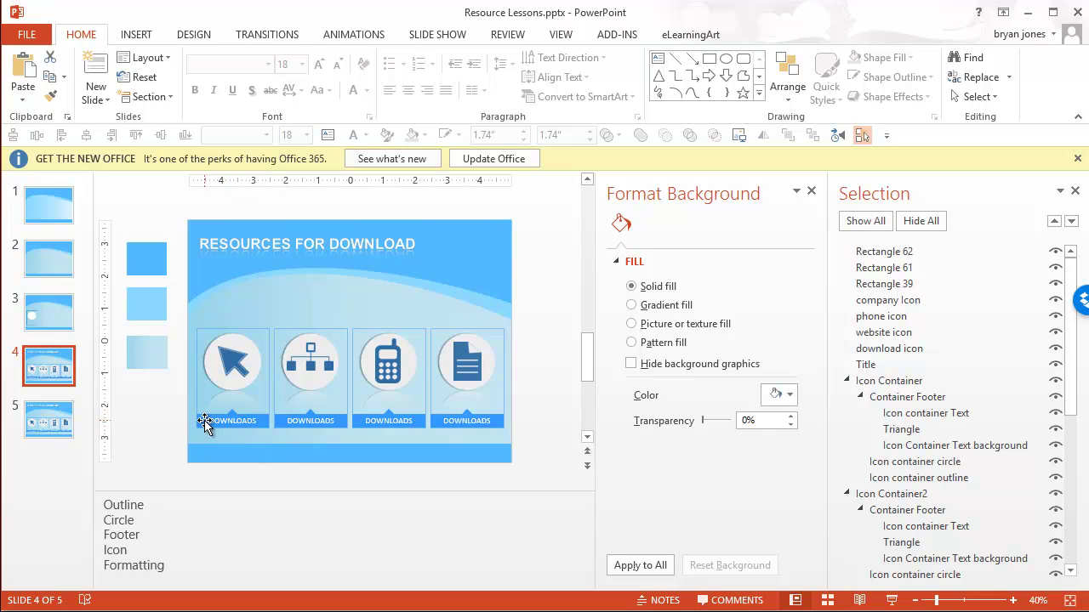
# Step: Draw a 2.25 × 0.48 in rectangle across the bottom of the slide 3 container
pyautogui.click(47, 310)
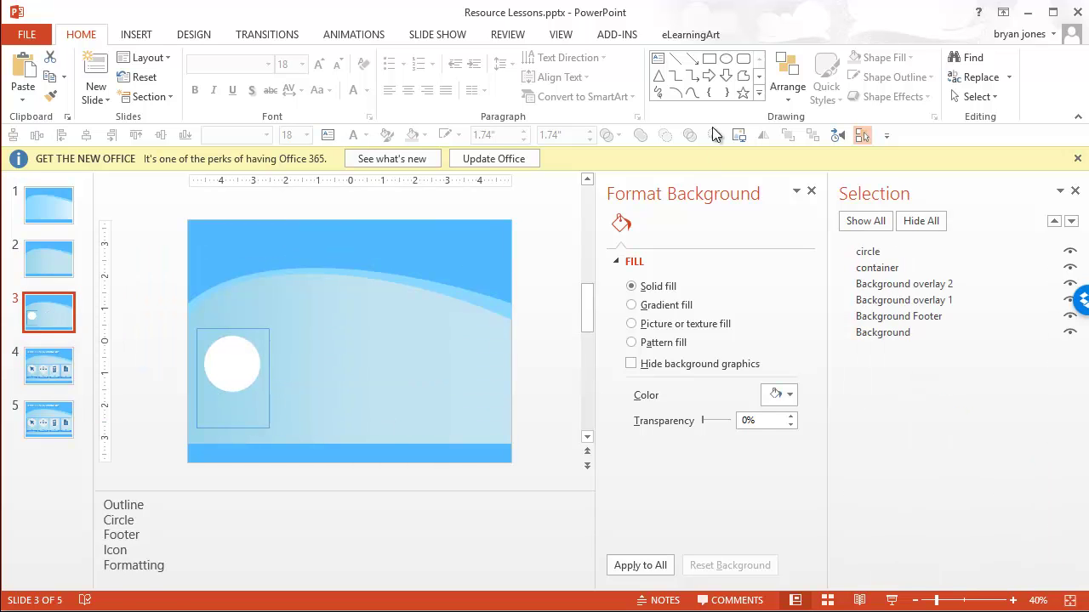
pyautogui.click(708, 58)
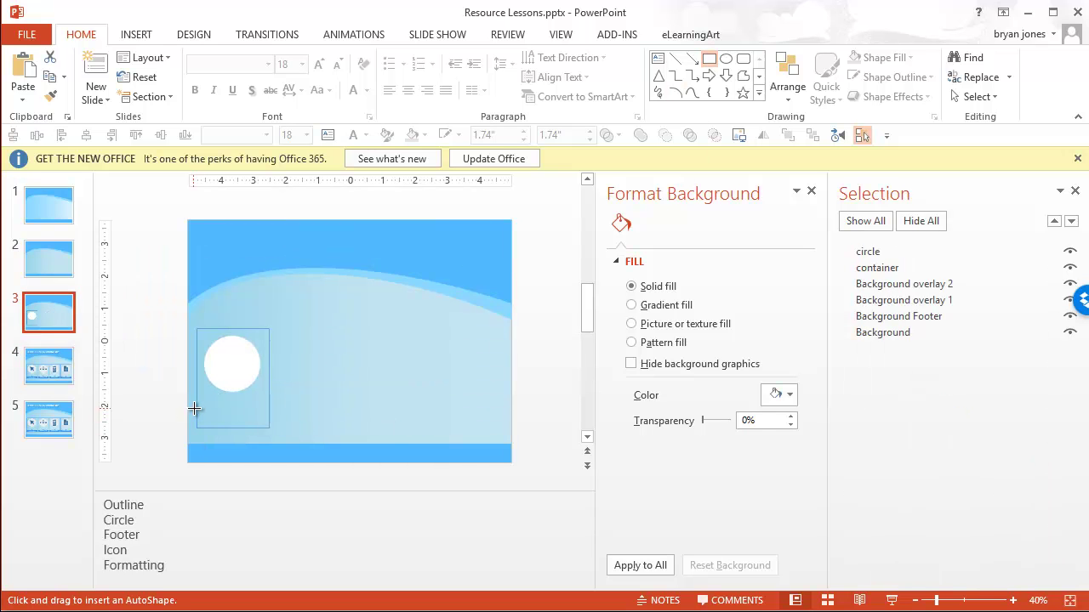
pyautogui.moveTo(197, 412); pyautogui.dragTo(268, 428)
pyautogui.click(165, 386)
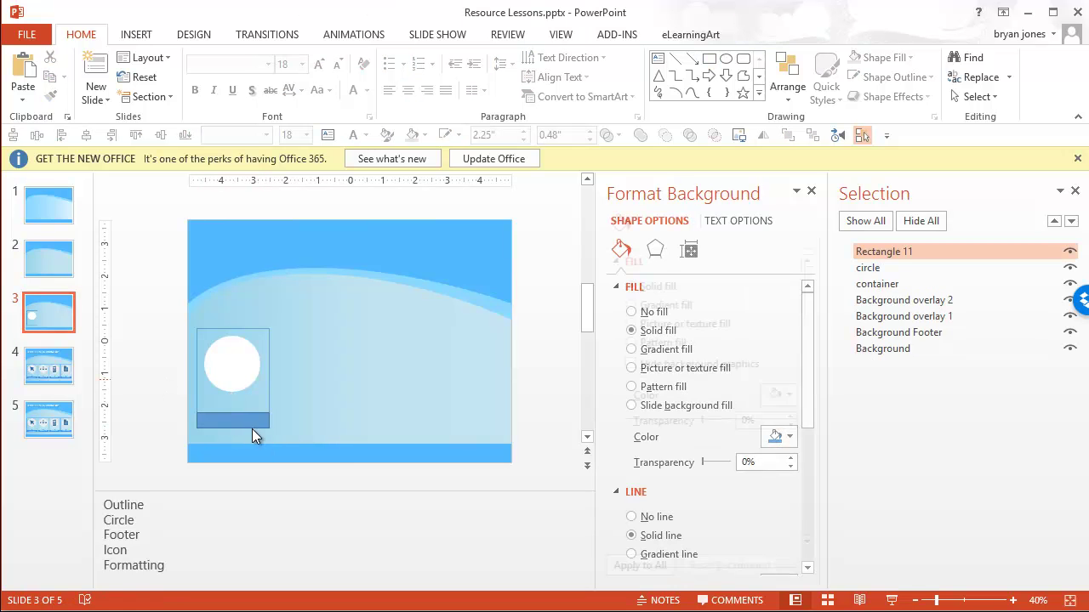
pyautogui.click(248, 420)
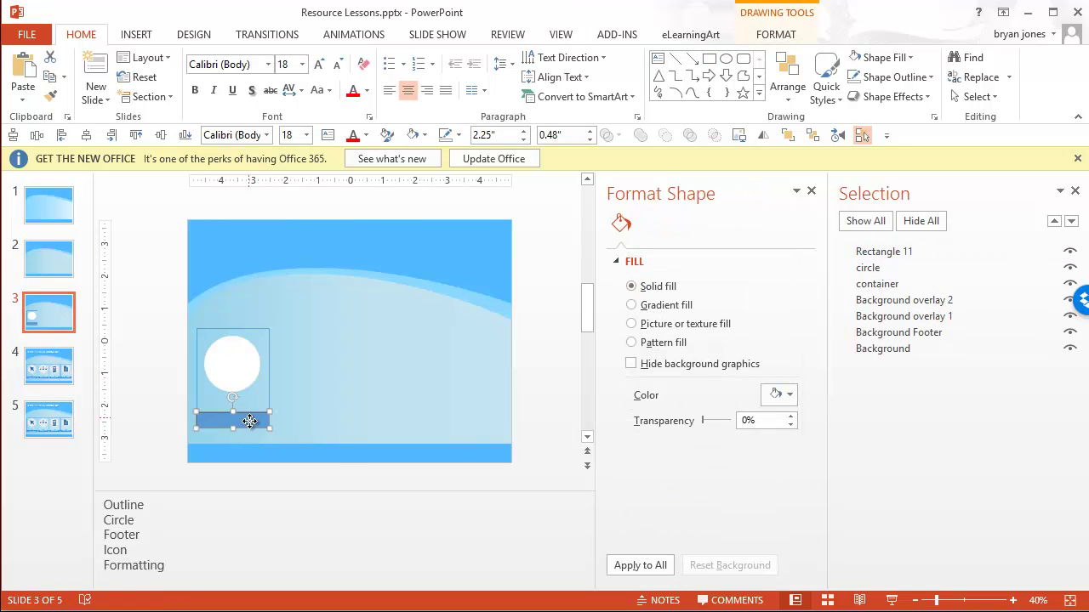
# Step: Copy Background Footer's blue fill and no-outline style onto the bar with Format Painter
pyautogui.click(333, 451)
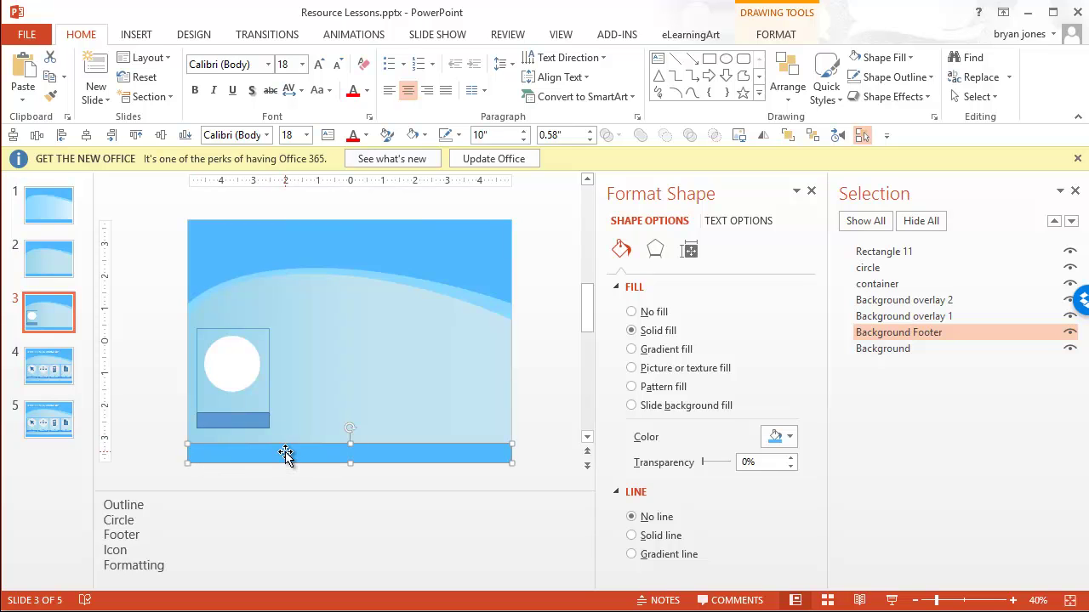
pyautogui.click(239, 420)
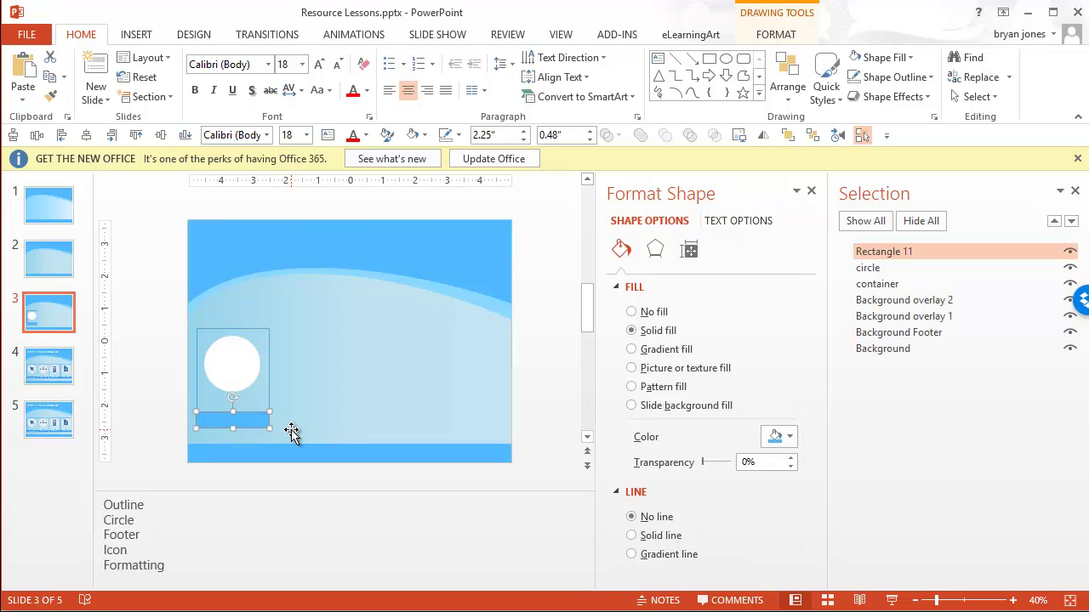
pyautogui.click(333, 464)
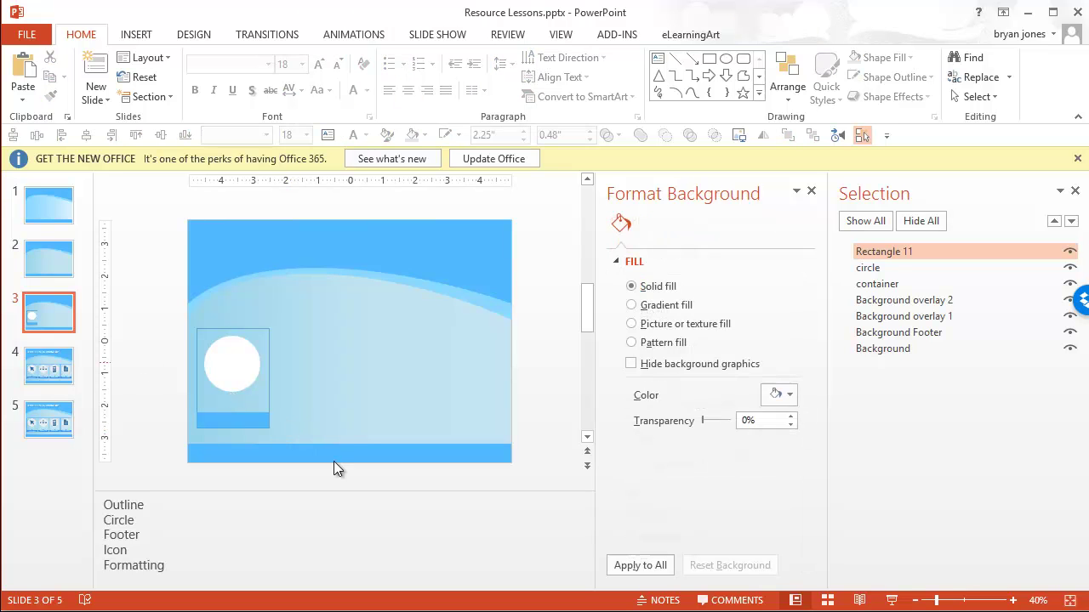
pyautogui.click(244, 418)
pyautogui.click(160, 362)
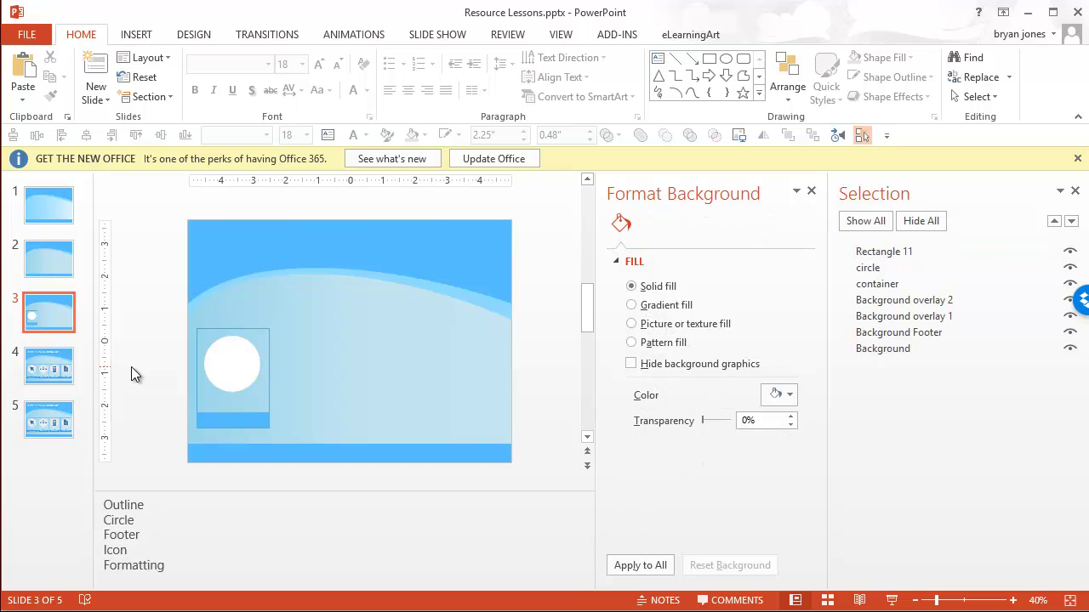
pyautogui.click(660, 60)
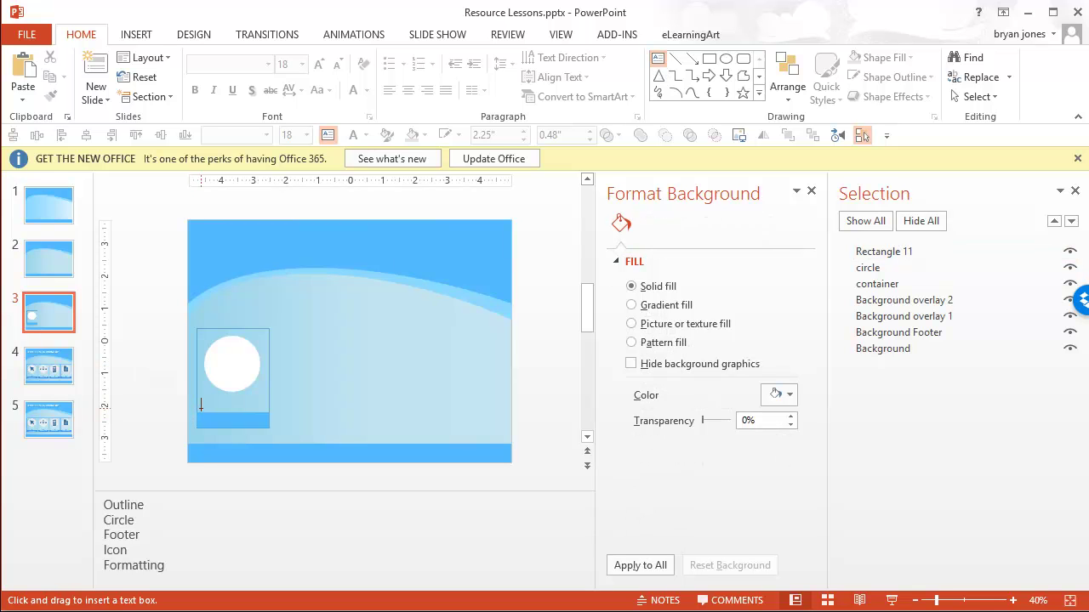
# Step: Add a centred 20 pt white 'Test' text box over the footer bar
pyautogui.moveTo(213, 417); pyautogui.dragTo(271, 431)
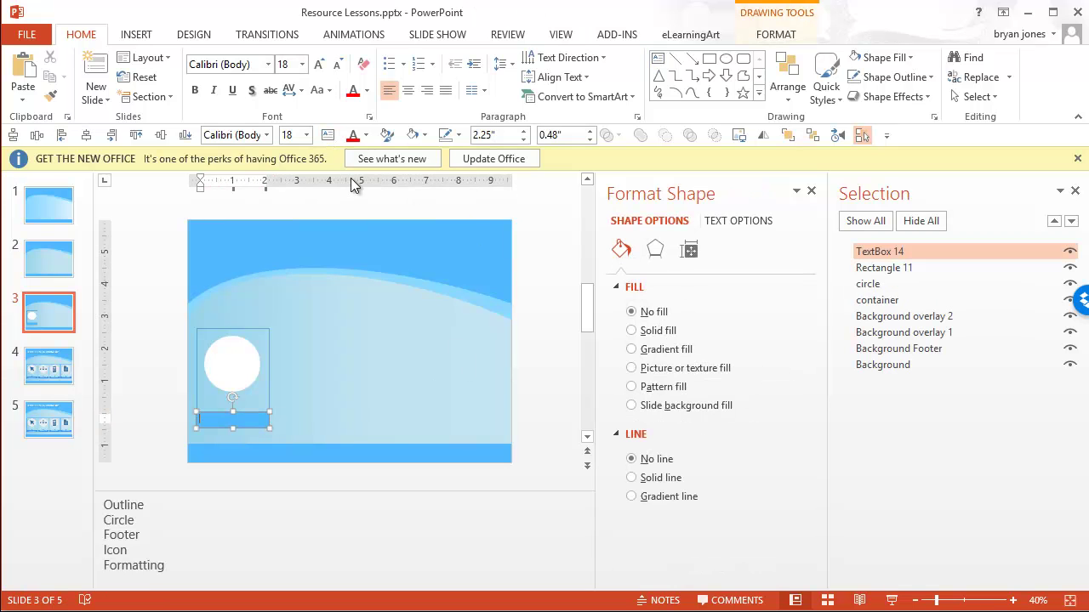
pyautogui.click(408, 90)
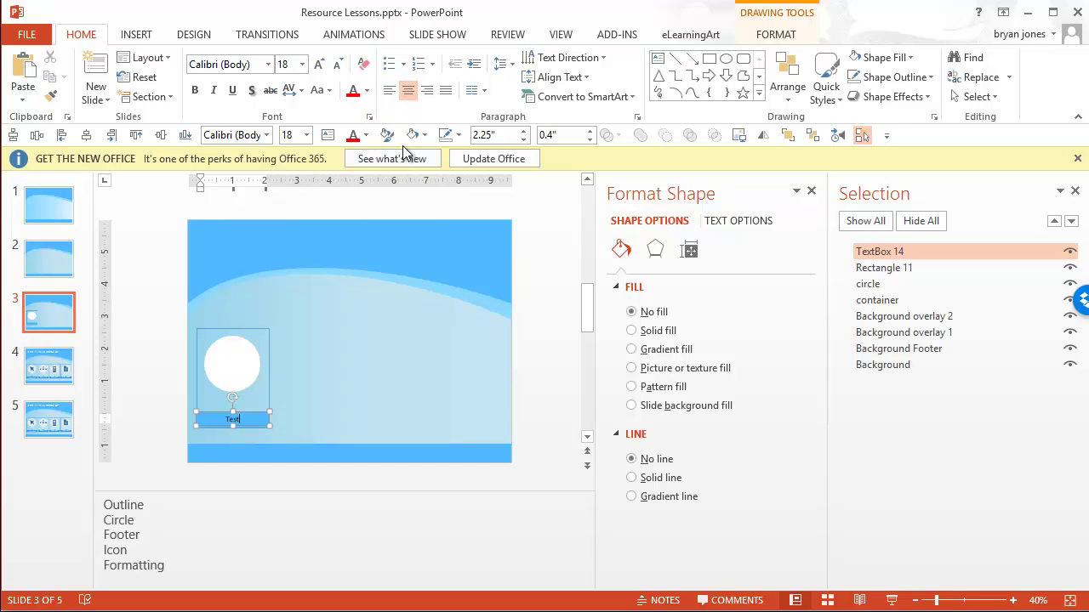
pyautogui.hotkey('ctrl', 'a')
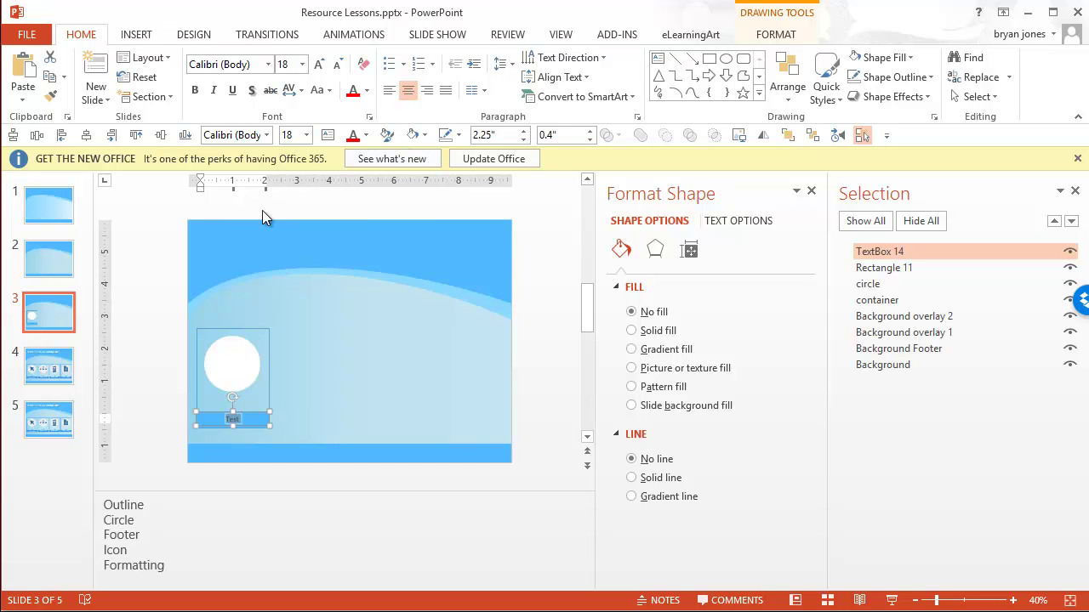
pyautogui.hotkey('ctrl', ']')
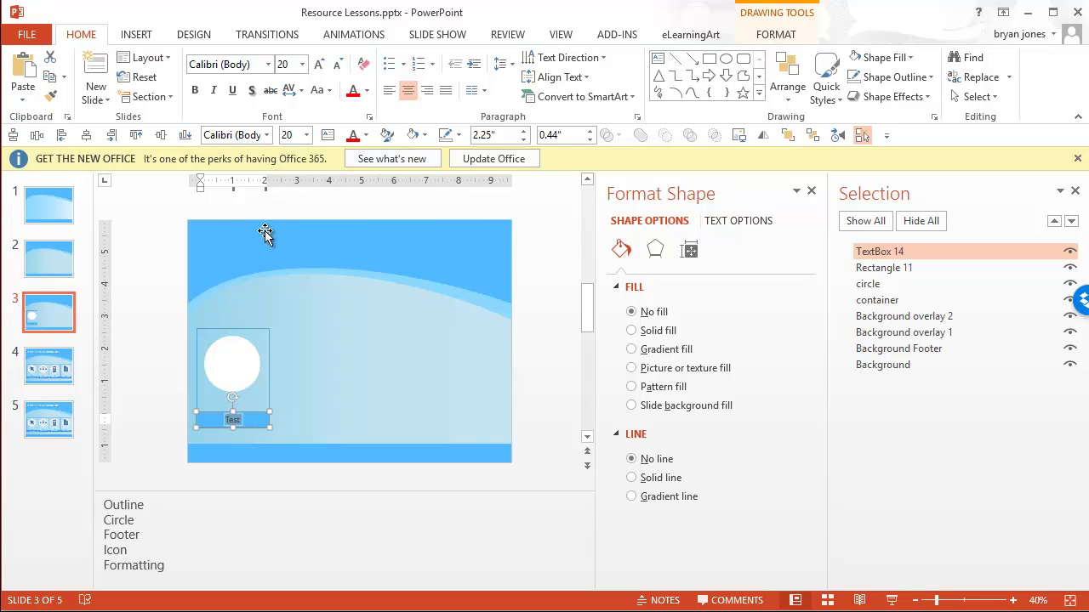
pyautogui.click(366, 135)
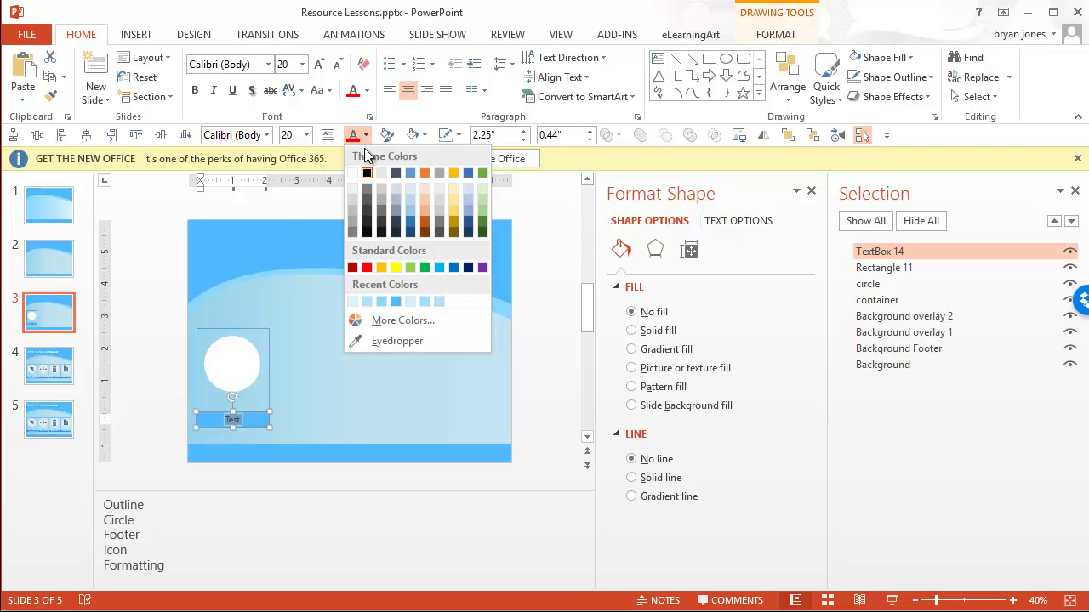
pyautogui.click(353, 174)
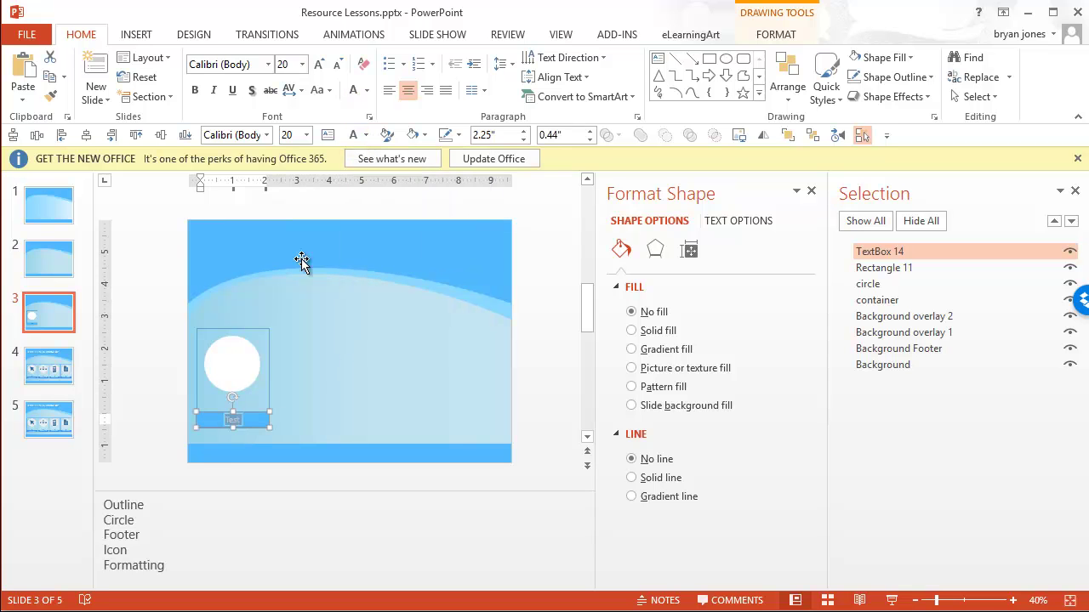
pyautogui.click(151, 387)
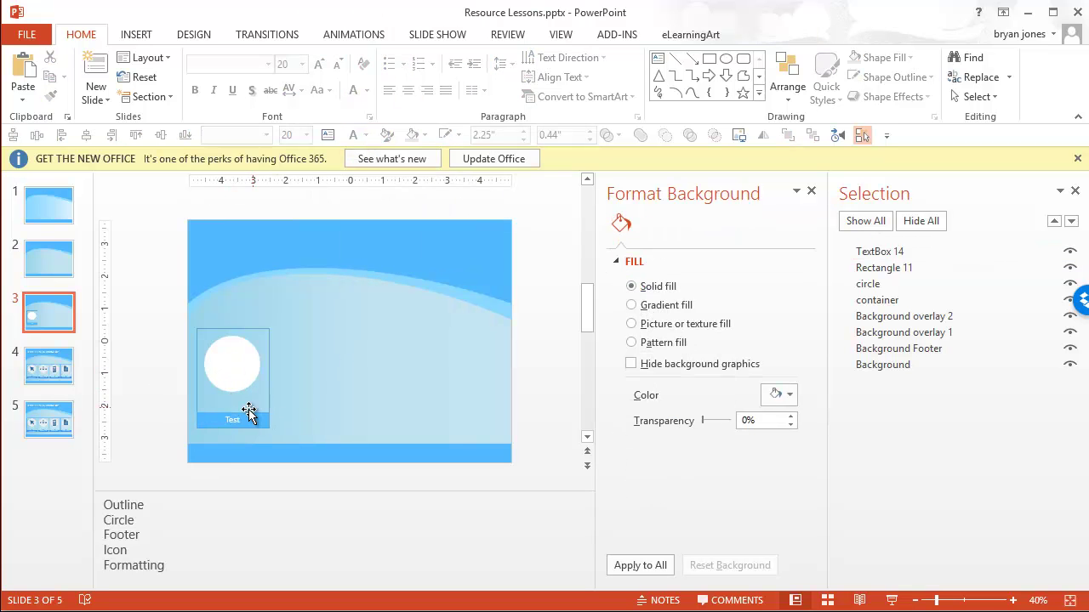
# Step: Rename the label's text box to 'text' in the Selection Pane
pyautogui.click(233, 418)
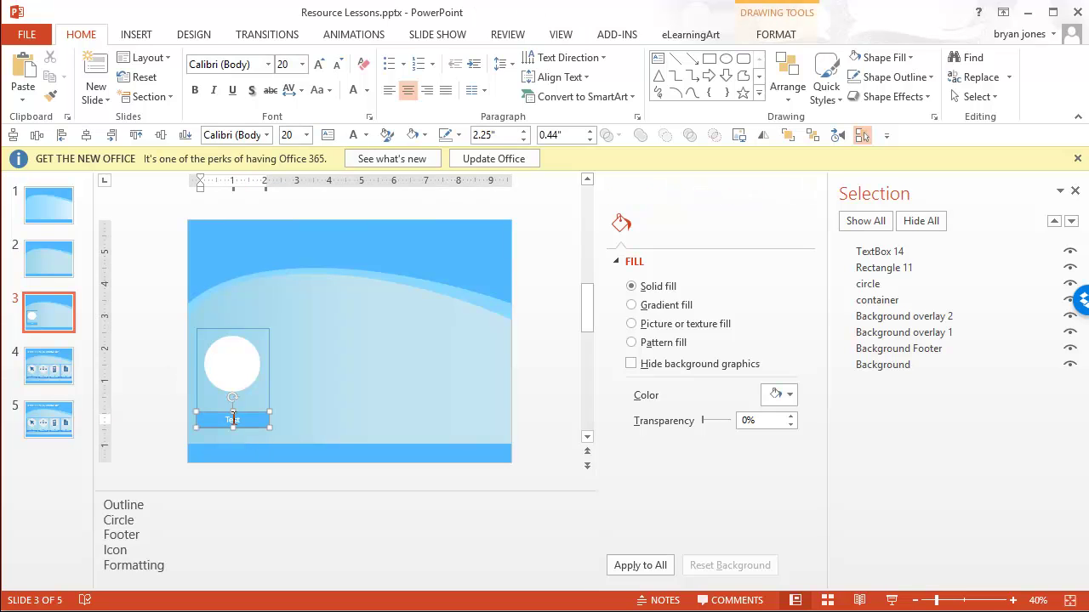
pyautogui.click(241, 426)
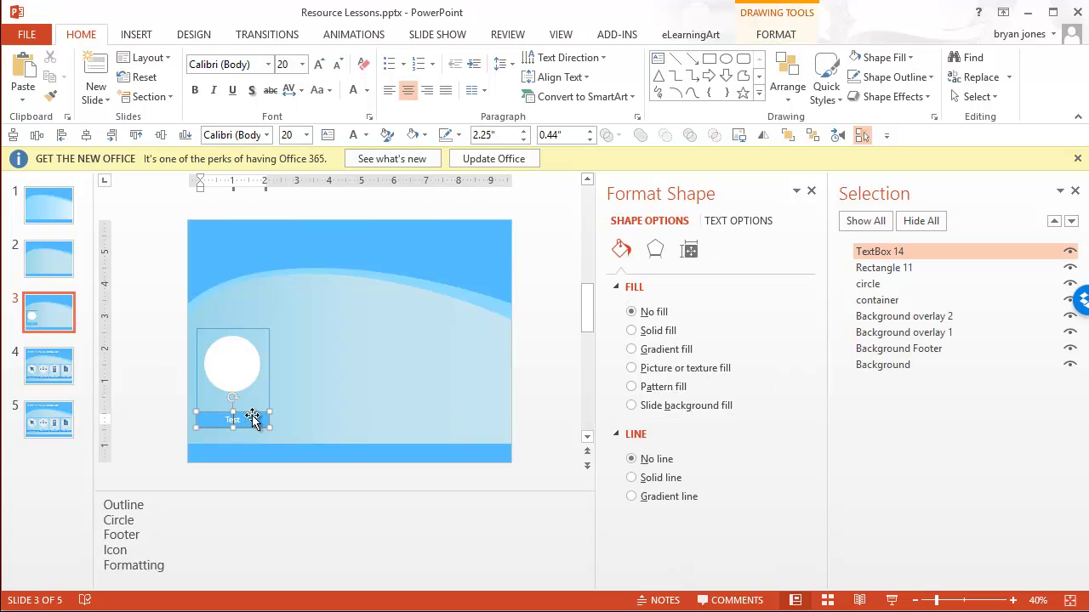
pyautogui.doubleClick(902, 250)
pyautogui.moveTo(908, 251); pyautogui.dragTo(868, 250)
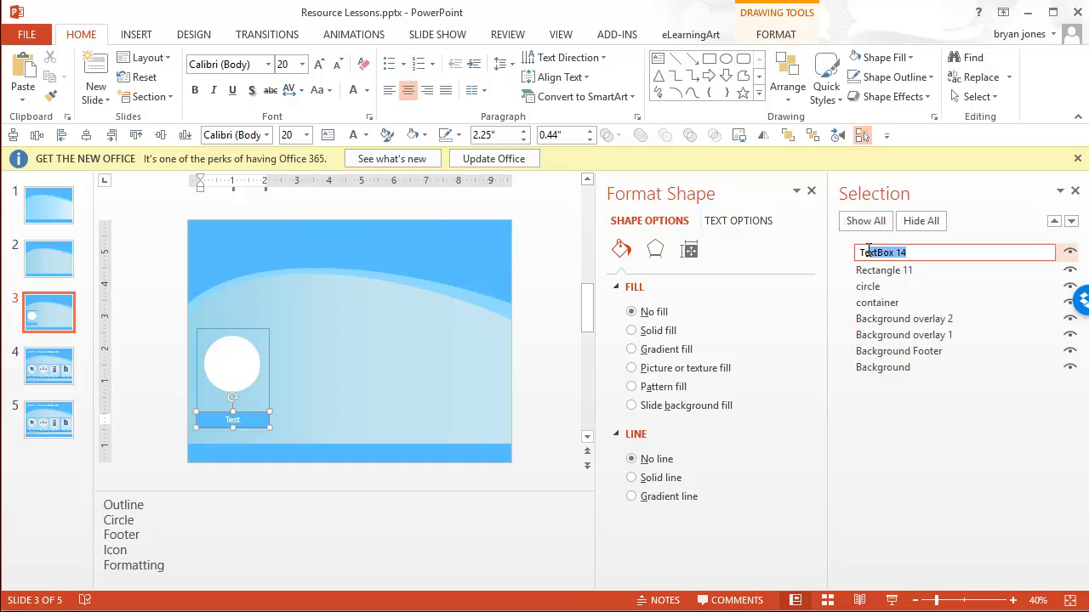
pyautogui.write('text')
pyautogui.click(892, 269)
# Step: Rename the footer bar Rectangle 11 to 'container footer'
pyautogui.click(905, 265)
pyautogui.moveTo(918, 269); pyautogui.dragTo(851, 268)
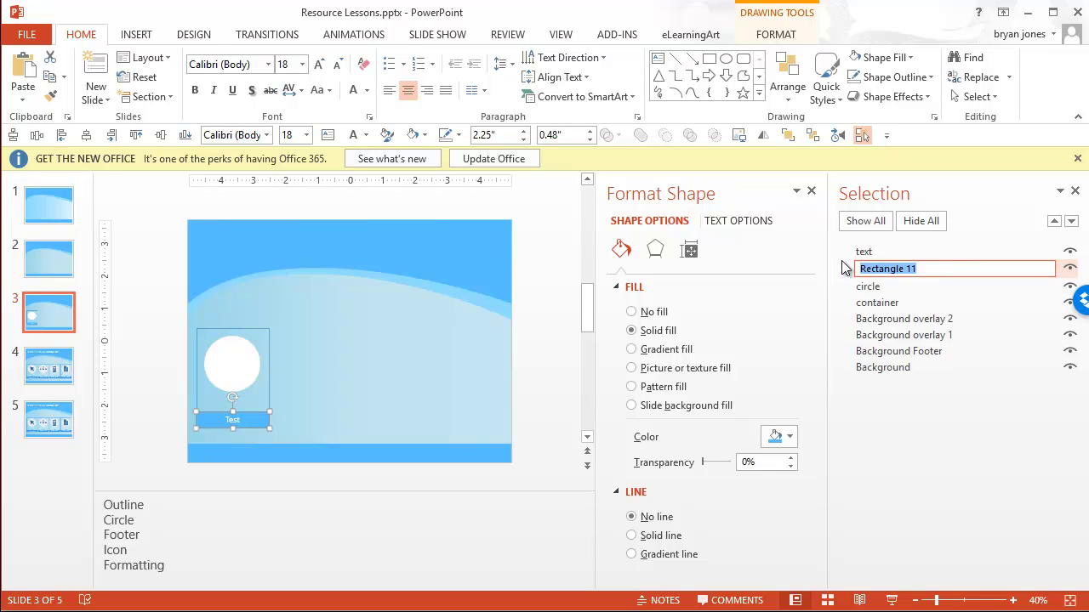
pyautogui.write('container')
pyautogui.press('BackSpace')
pyautogui.press('BackSpace')
pyautogui.press('BackSpace')
pyautogui.write('ner footer')
pyautogui.click(157, 341)
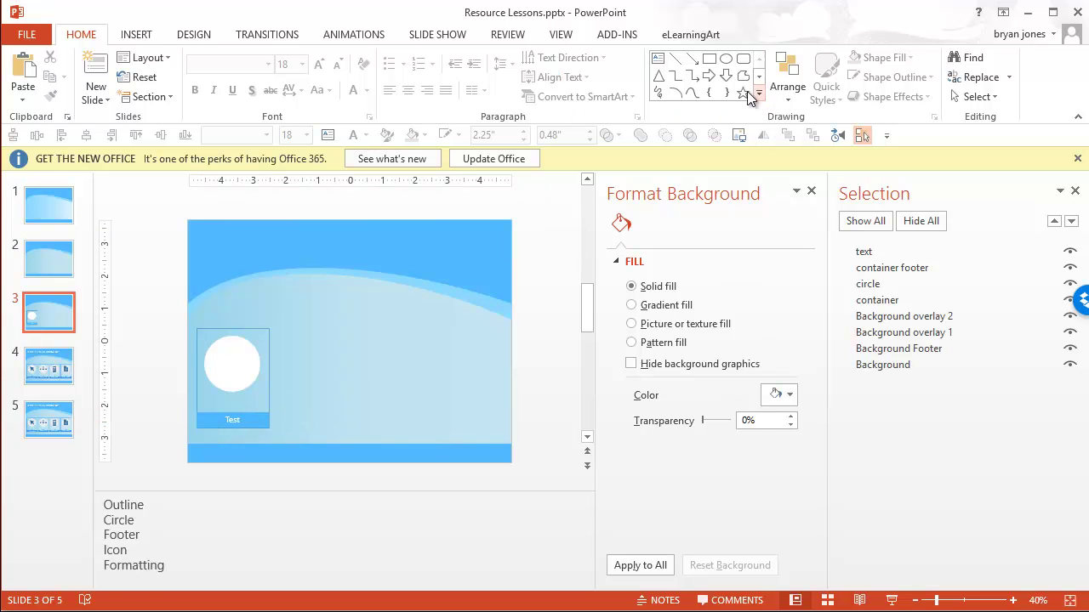
# Step: Draw a small isosceles triangle and move it just below the white circle
pyautogui.click(658, 76)
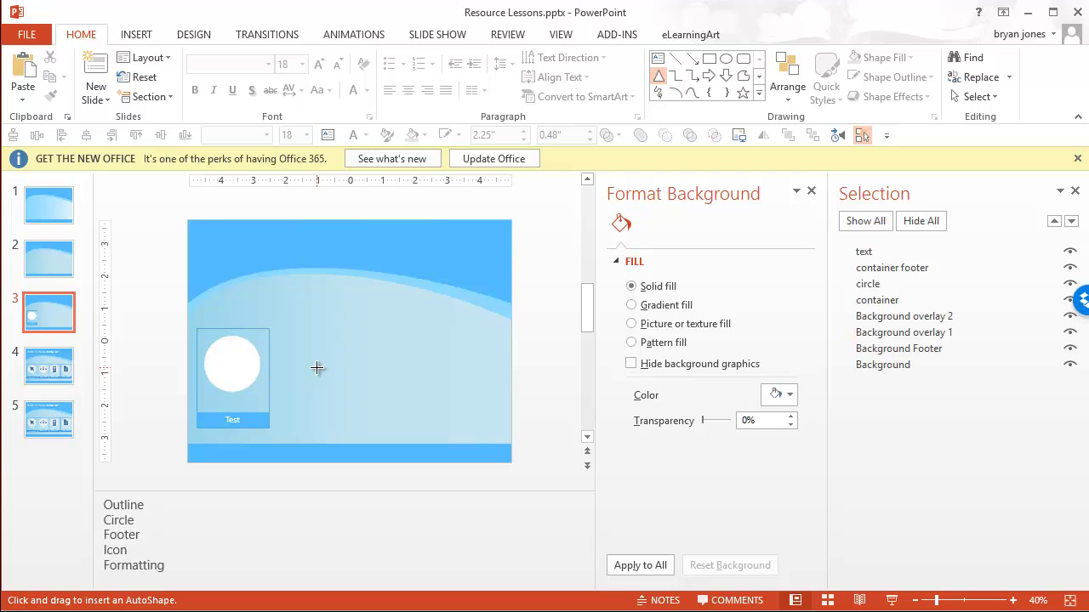
pyautogui.moveTo(317, 366); pyautogui.dragTo(327, 380)
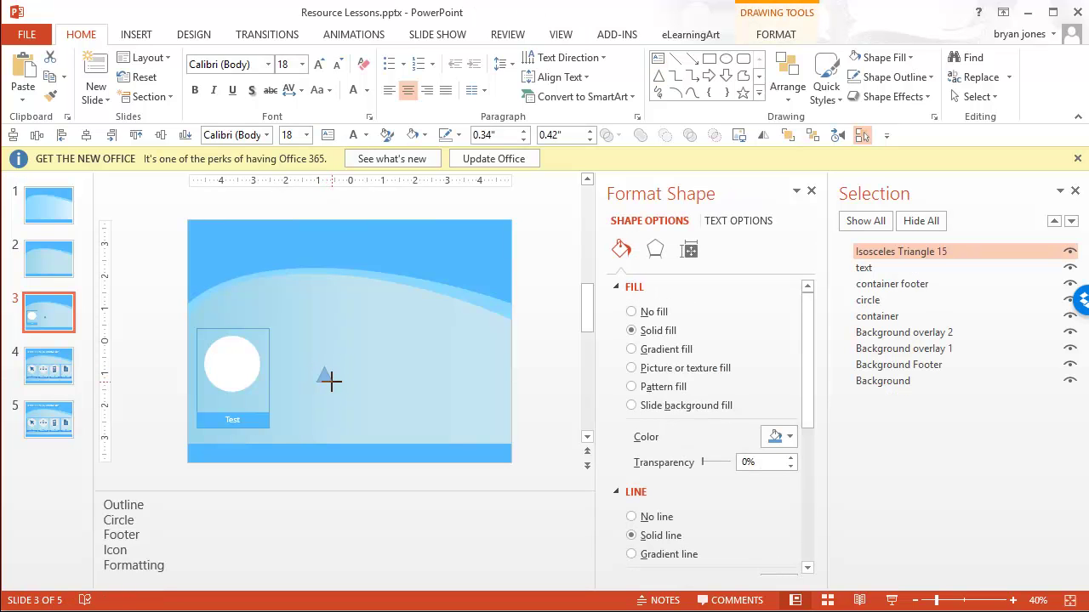
pyautogui.moveTo(327, 377); pyautogui.dragTo(237, 410)
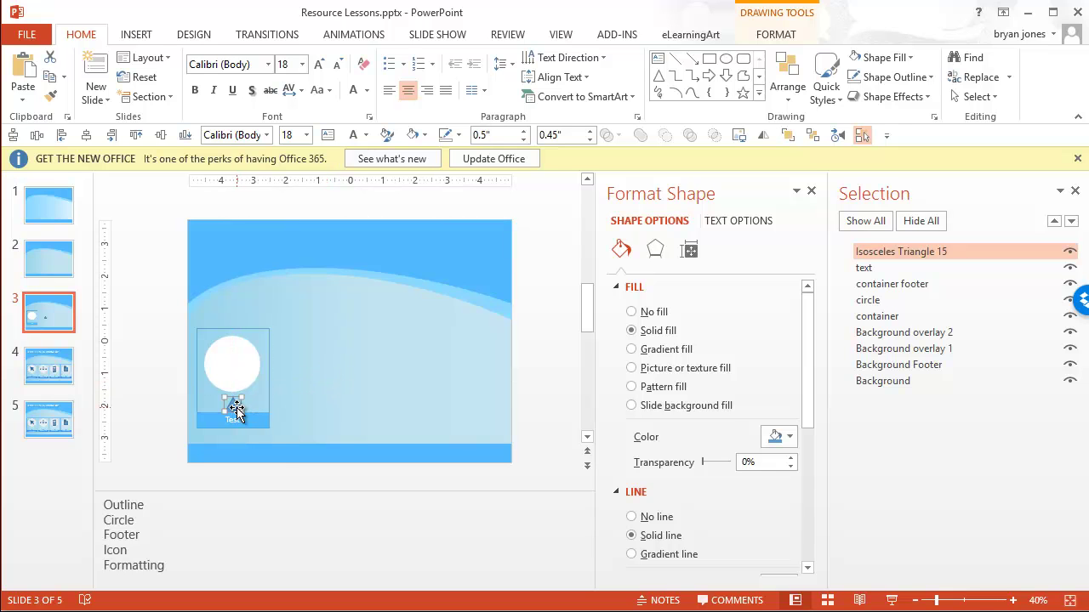
# Step: Position the triangle centred on the footer's top edge, pointing up
pyautogui.click(279, 451)
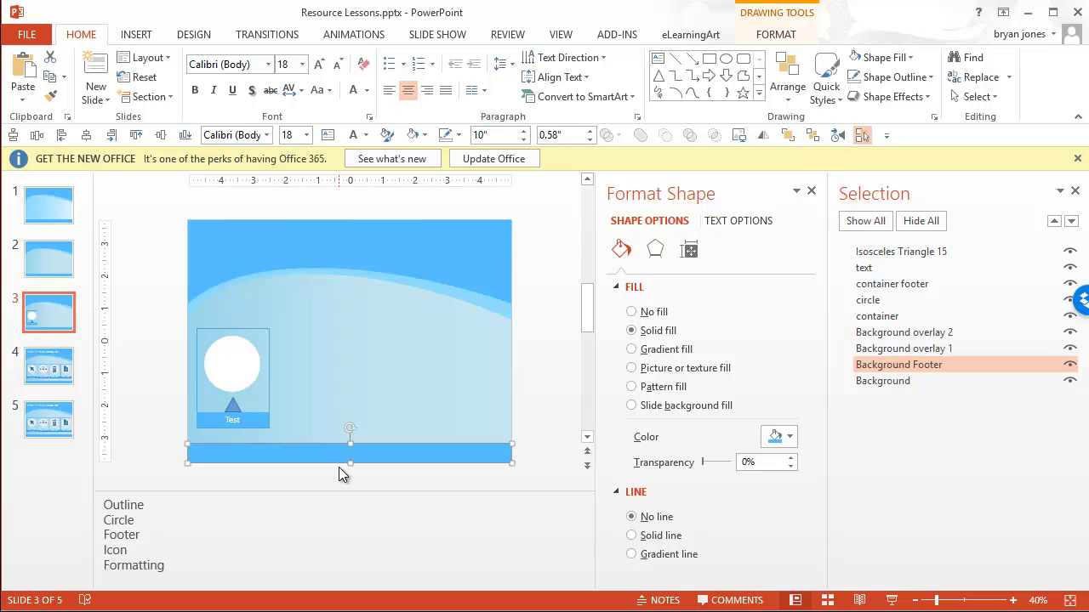
pyautogui.click(238, 407)
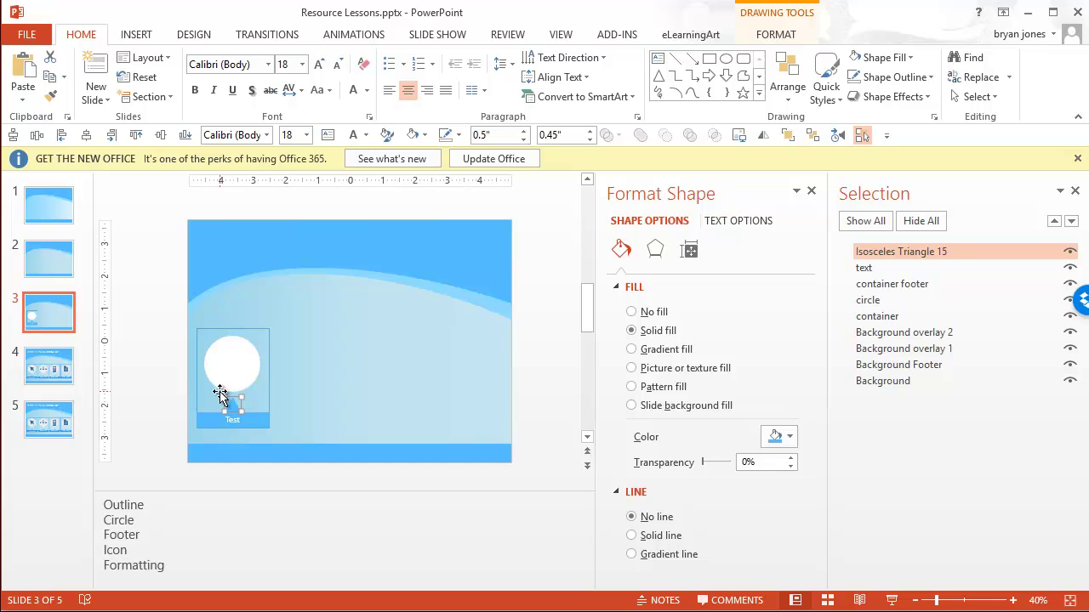
pyautogui.moveTo(245, 399); pyautogui.dragTo(214, 407)
pyautogui.click(148, 385)
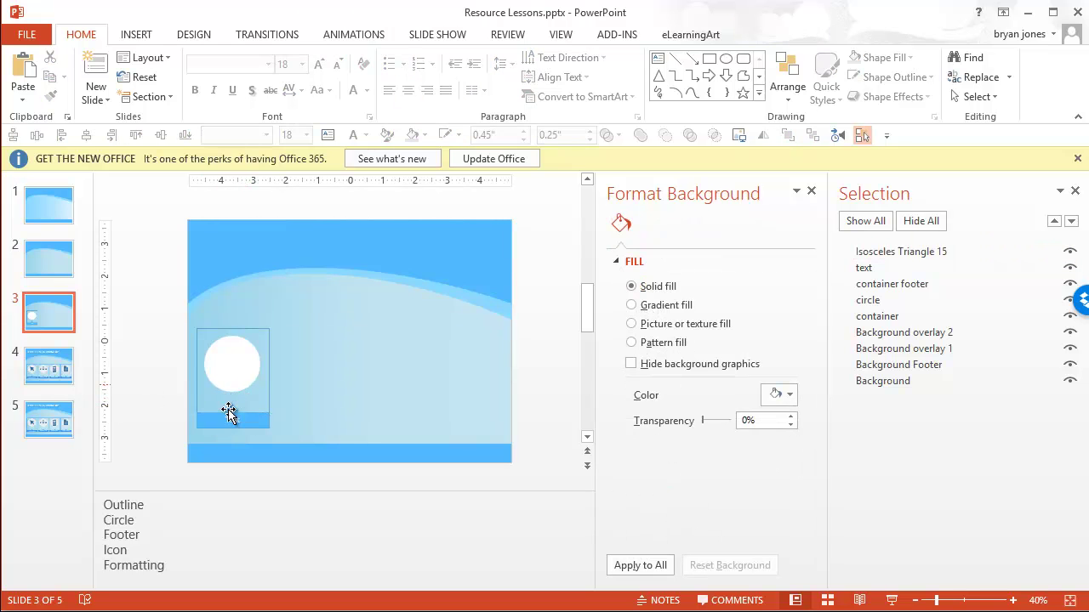
pyautogui.click(230, 407)
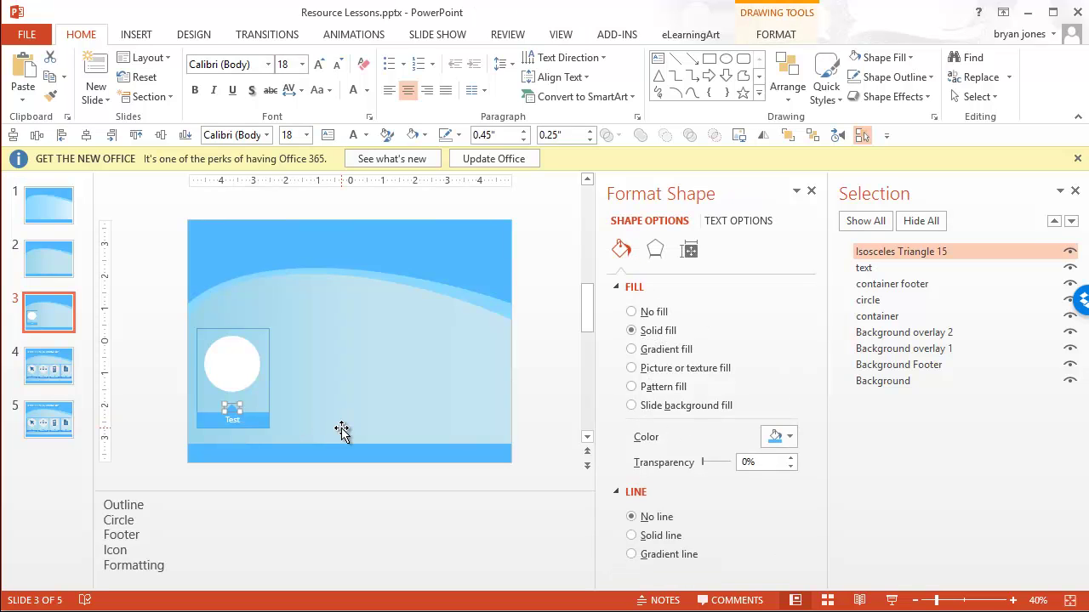
pyautogui.press('Up')
pyautogui.click(146, 373)
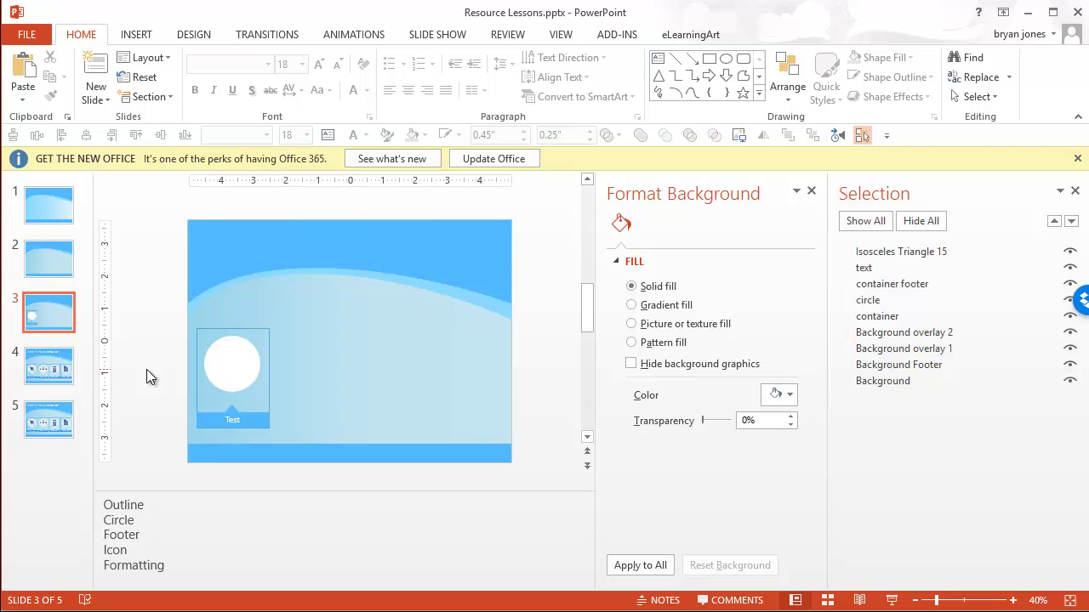
# Step: Nudge the white circle slightly upward in the container
pyautogui.click(237, 371)
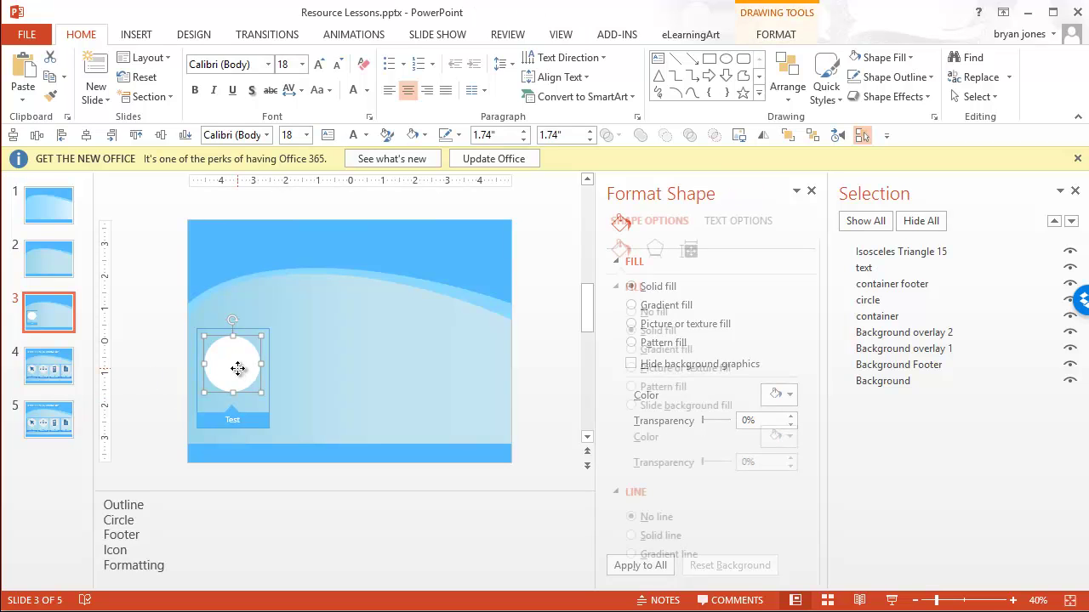
pyautogui.press('Up')
pyautogui.press('Up')
pyautogui.press('Up')
pyautogui.press('Up')
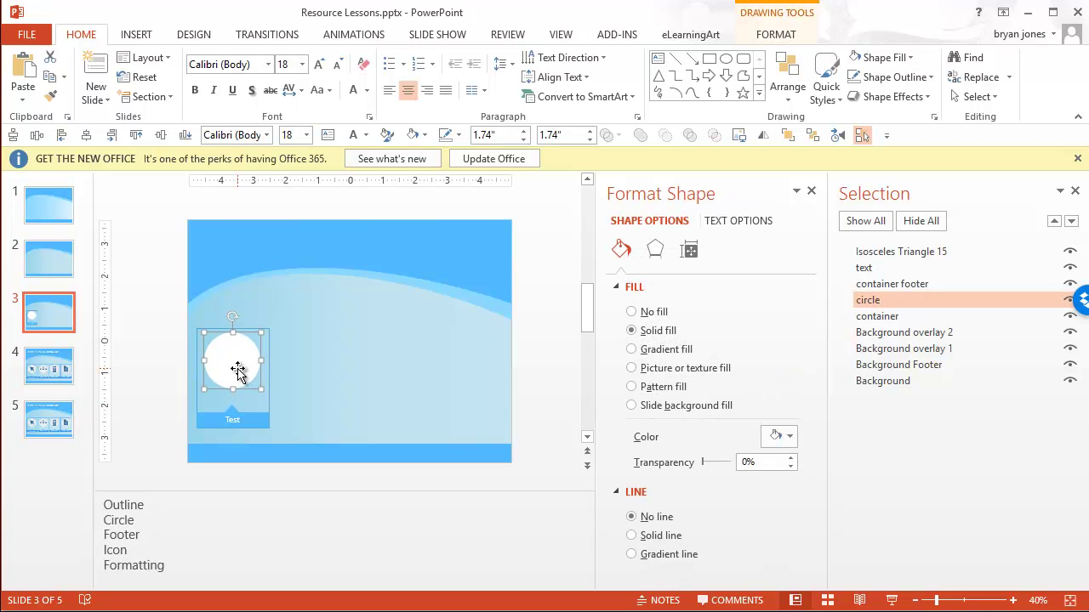
pyautogui.click(159, 323)
# Step: Copy the arrow download icon from slide 4 and return to slide 3
pyautogui.click(29, 377)
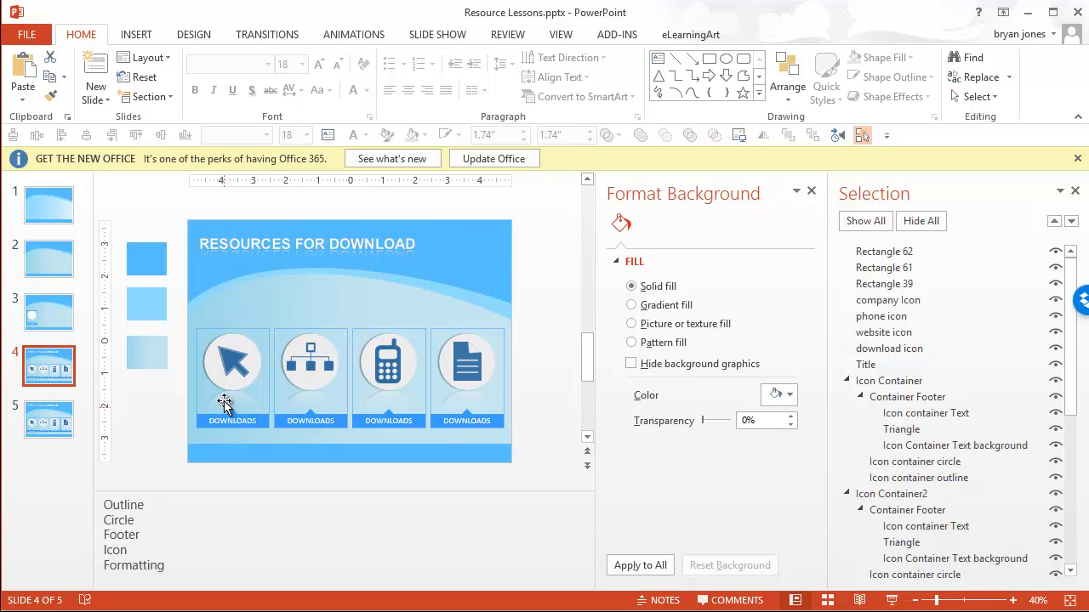
pyautogui.click(234, 362)
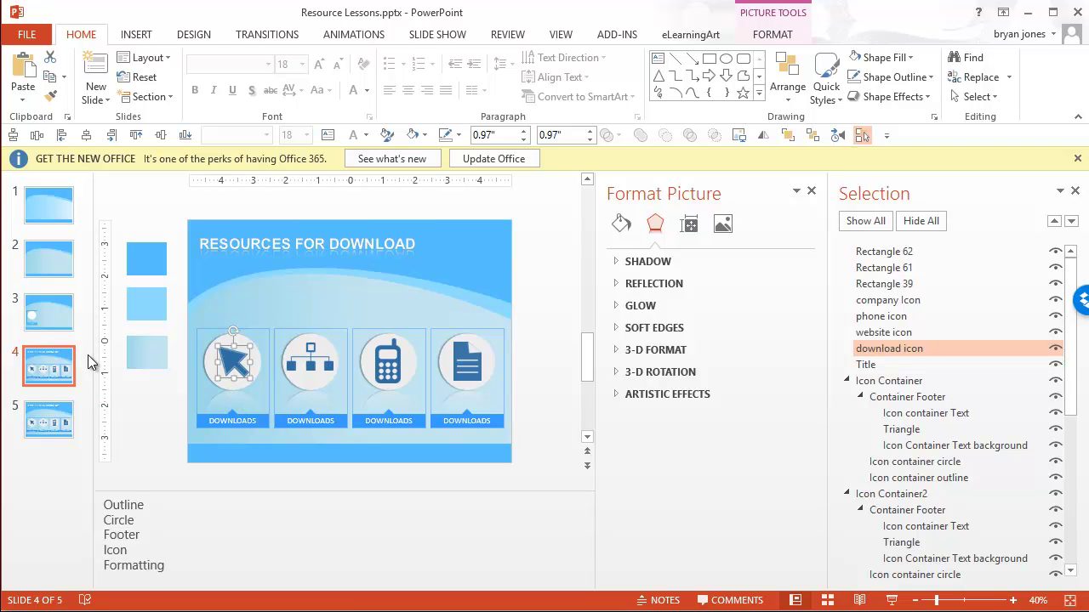
pyautogui.click(48, 313)
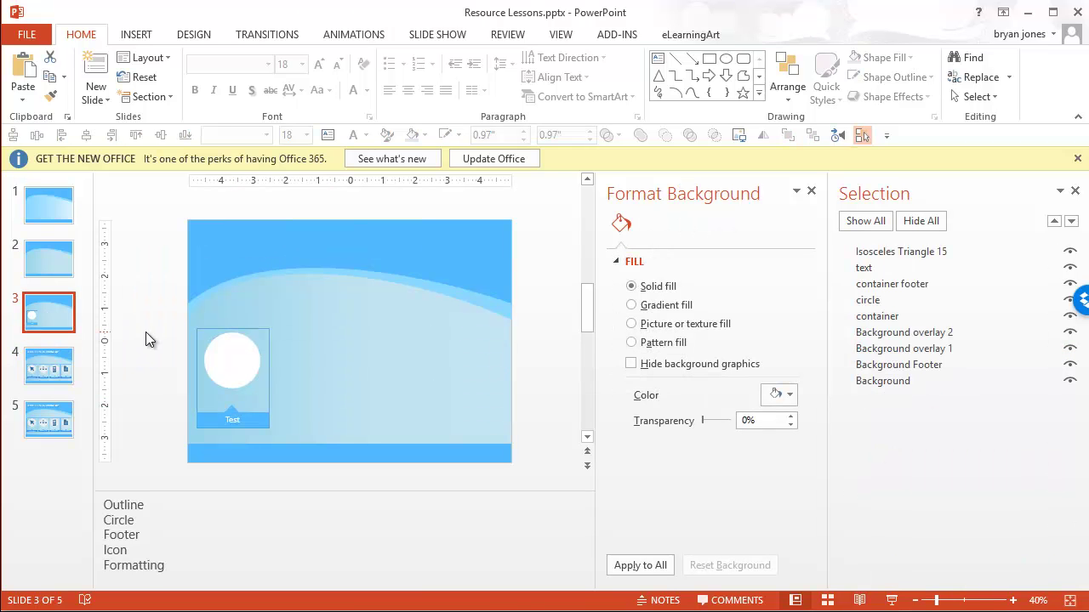
# Step: Paste the arrow download icon on slide 3 and move it up above the container
pyautogui.hotkey('ctrl', 'v')
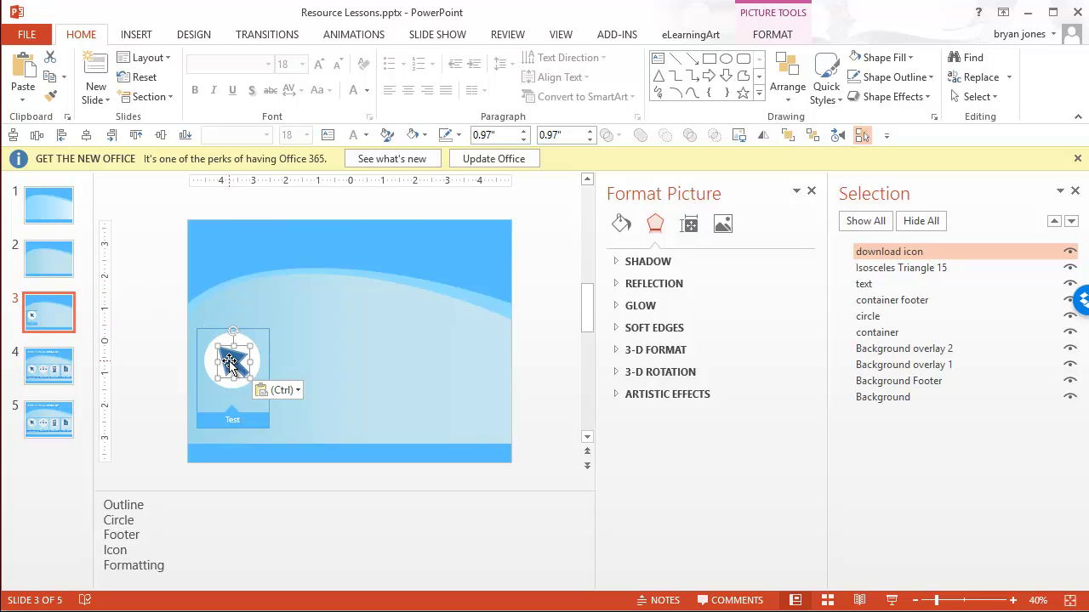
pyautogui.click(147, 332)
pyautogui.click(234, 361)
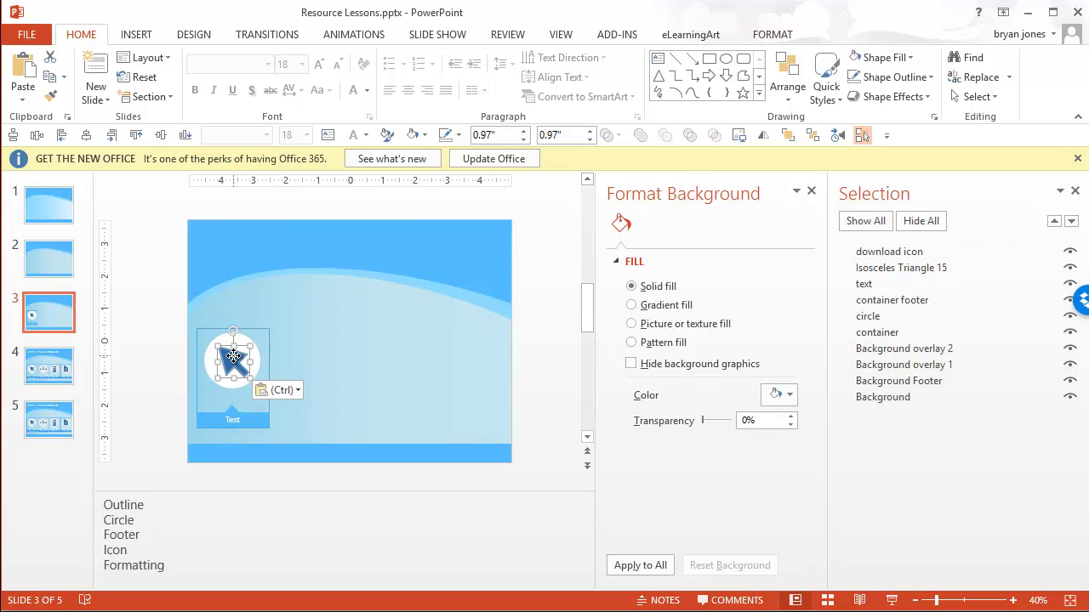
pyautogui.click(162, 317)
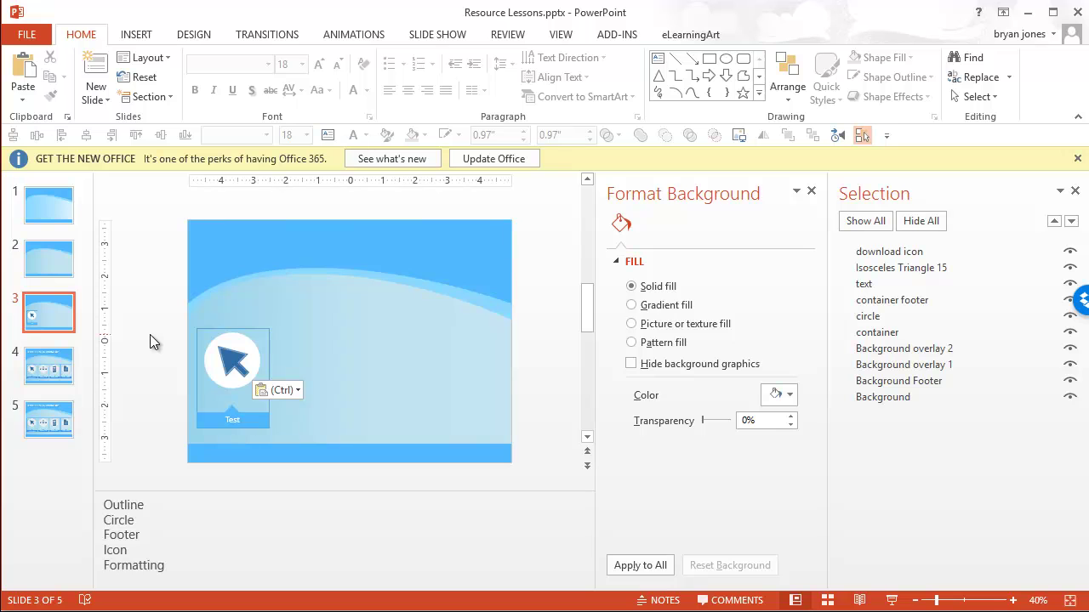
pyautogui.click(233, 364)
pyautogui.moveTo(234, 301); pyautogui.dragTo(234, 294)
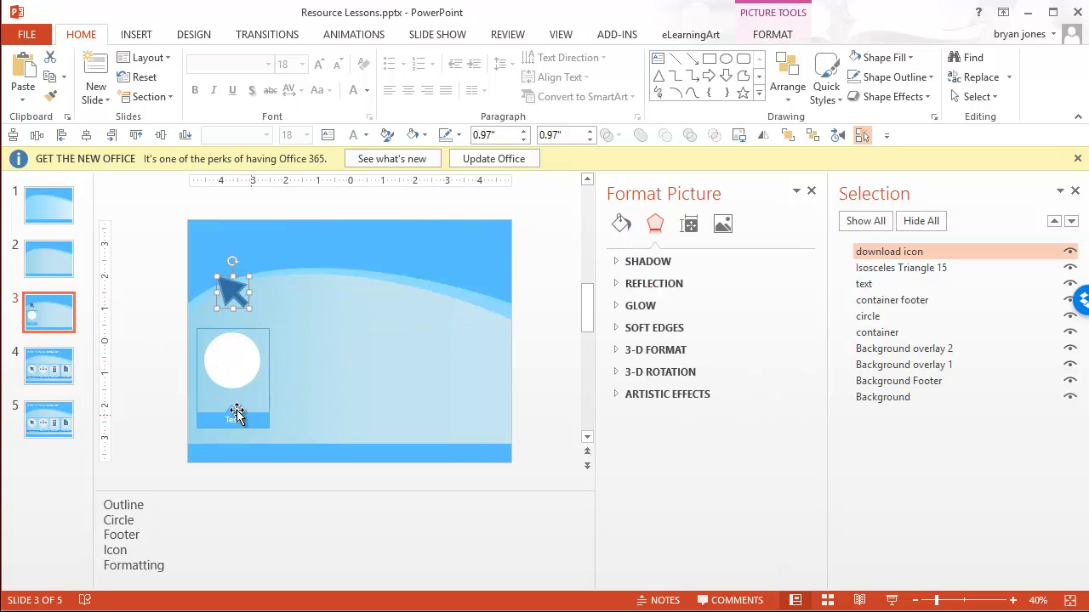
pyautogui.click(142, 328)
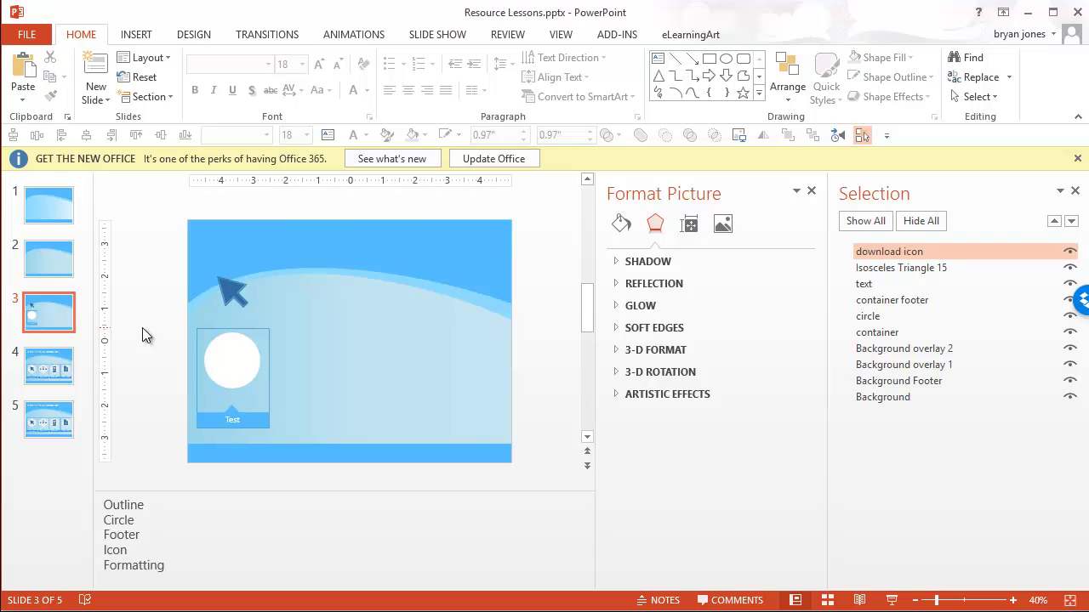
# Step: After checking slide 4's containers, apply an Inner shadow preset to slide 3's white circle
pyautogui.click(48, 368)
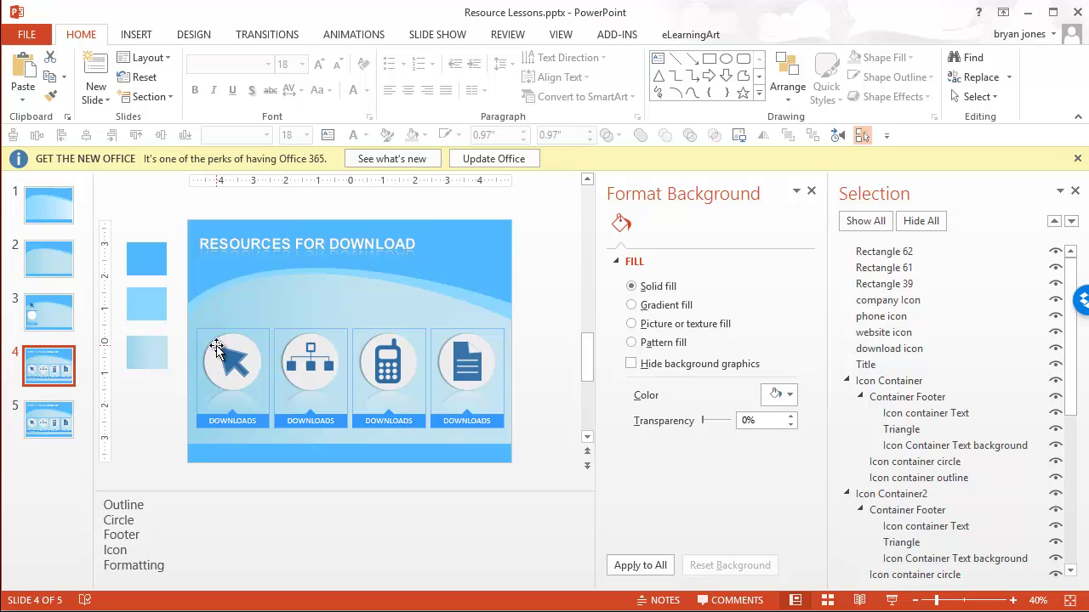
pyautogui.click(48, 312)
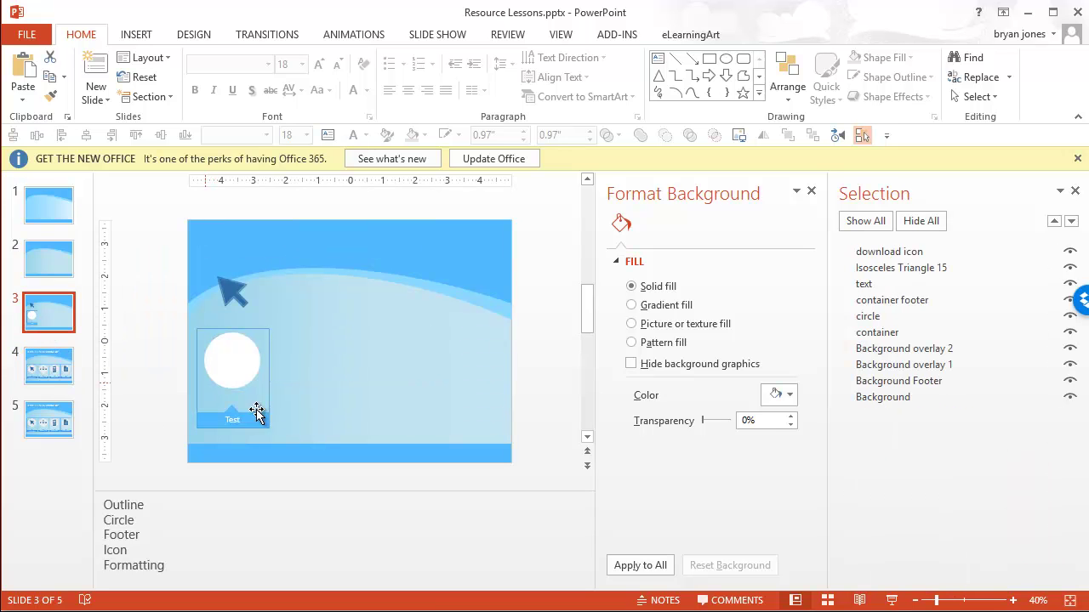
pyautogui.click(233, 362)
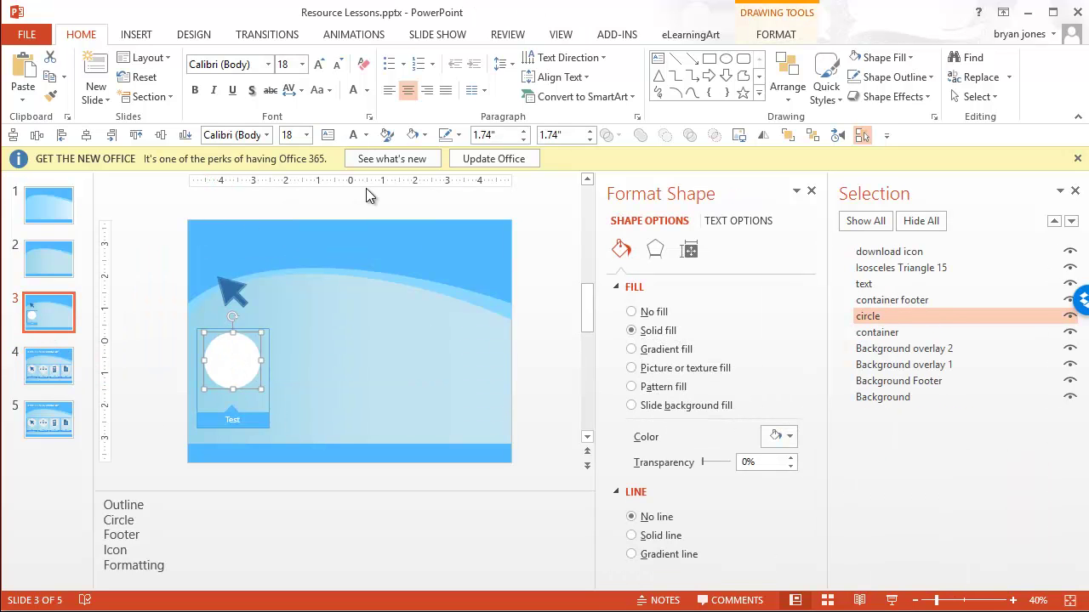
pyautogui.click(775, 35)
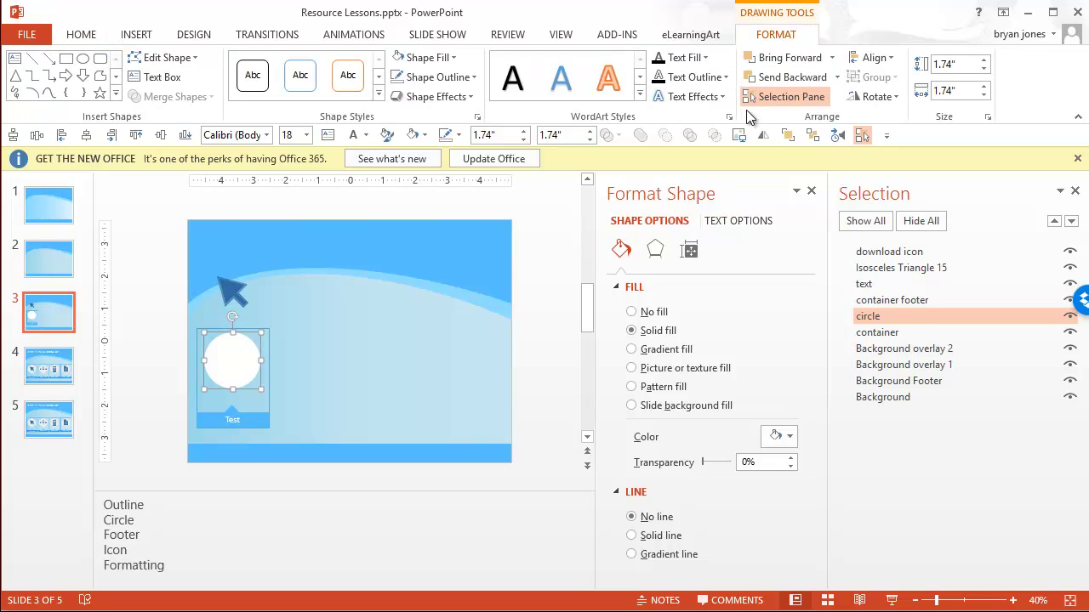
pyautogui.click(468, 97)
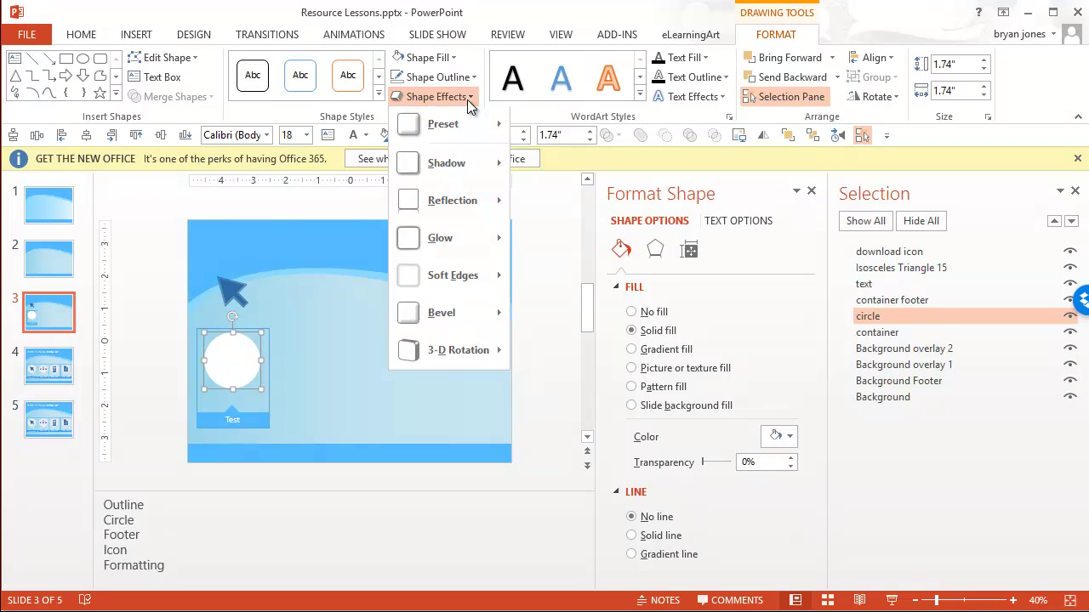
pyautogui.moveTo(463, 168)
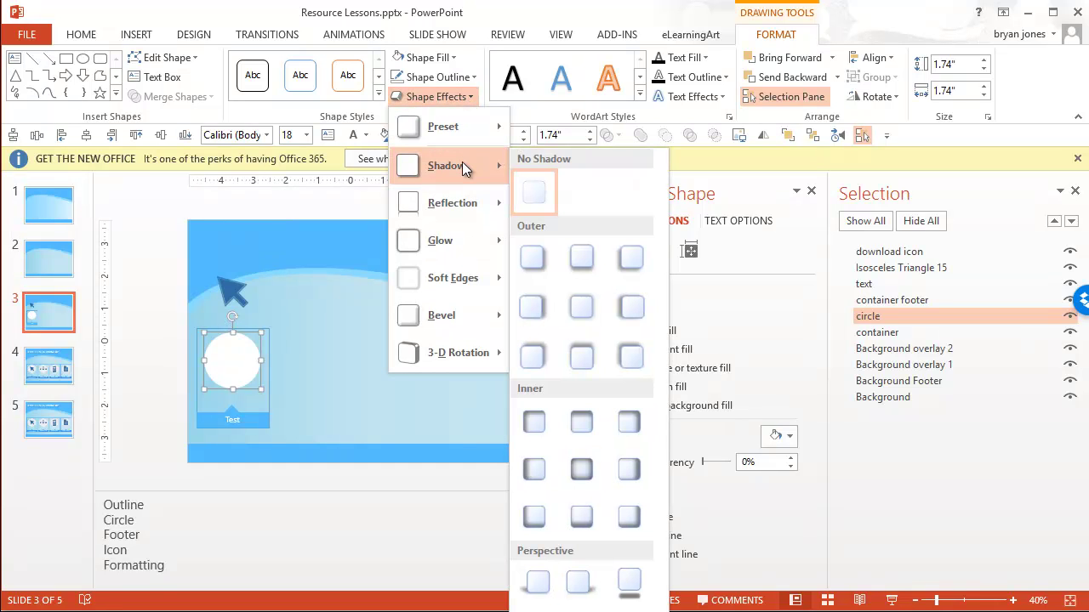
pyautogui.click(536, 426)
pyautogui.click(157, 315)
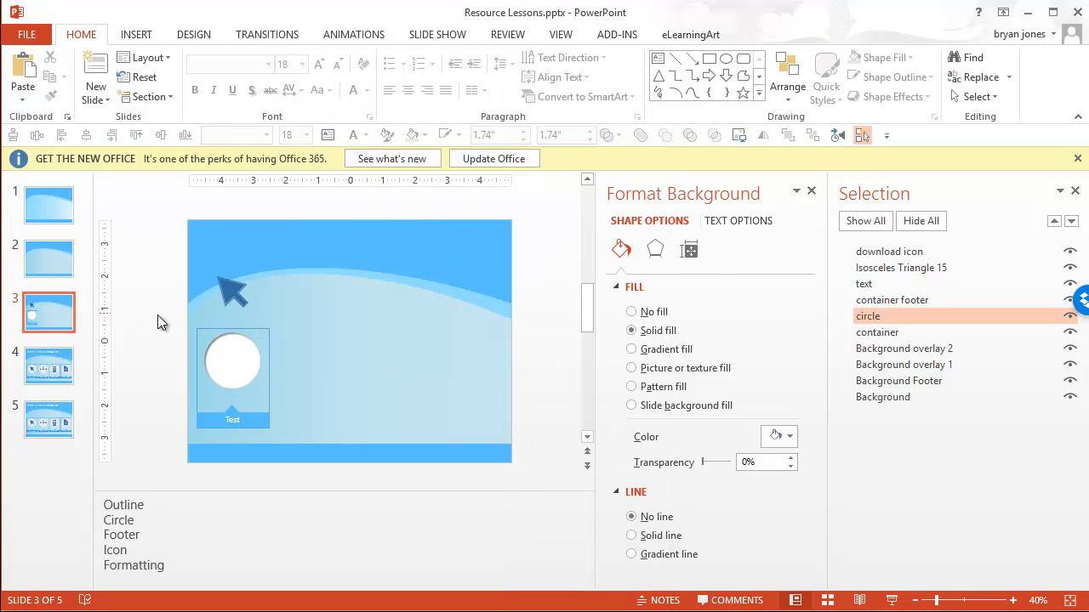
pyautogui.click(232, 289)
pyautogui.moveTo(236, 367)
pyautogui.mouseDown()
pyautogui.moveTo(223, 362)
pyautogui.moveTo(233, 358)
pyautogui.mouseUp()
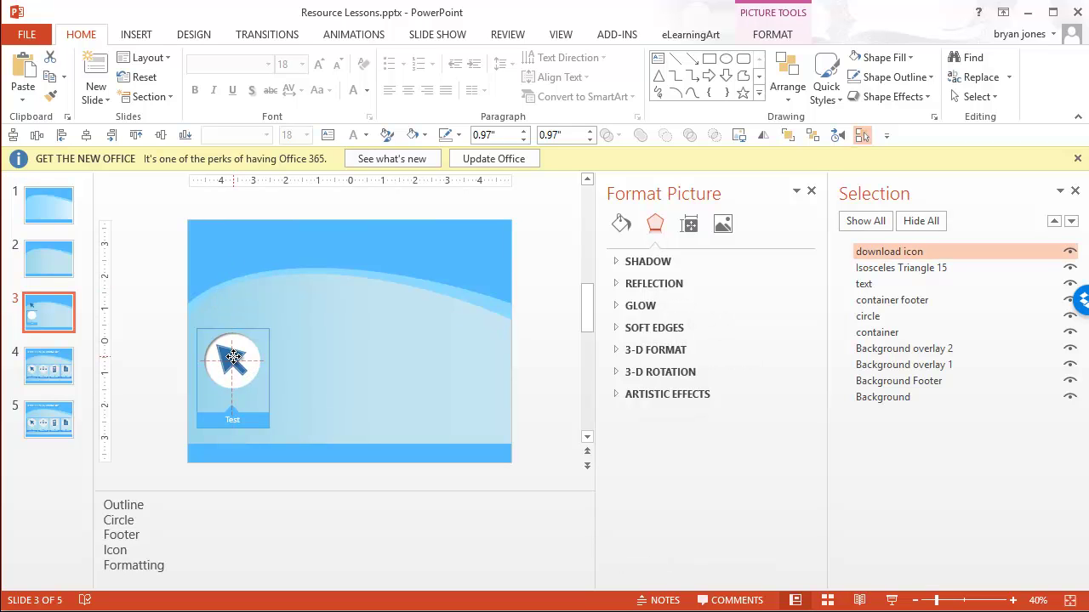
pyautogui.press('Escape')
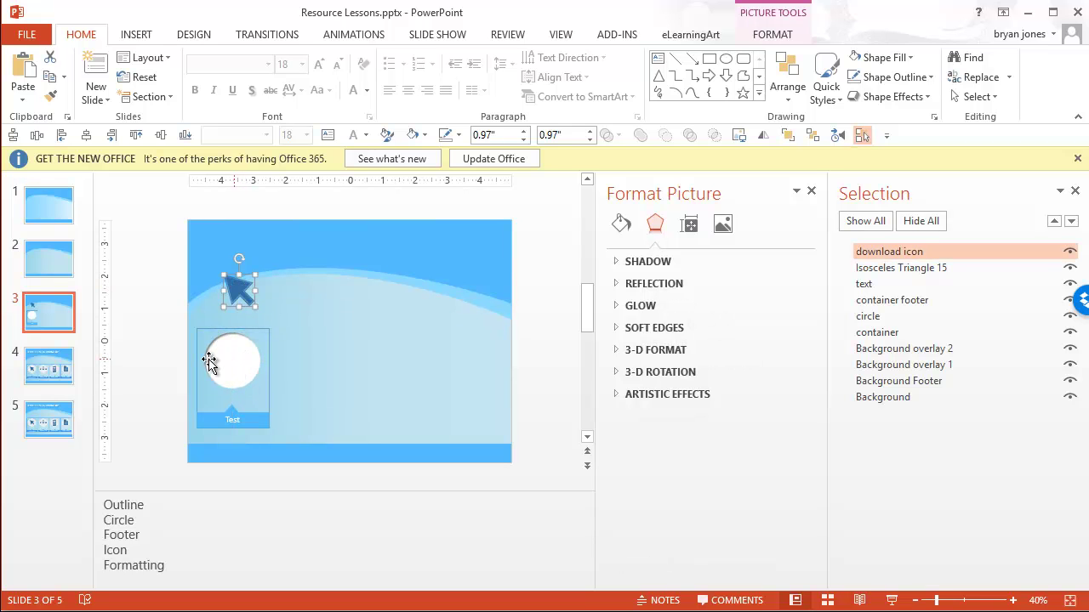
pyautogui.click(49, 372)
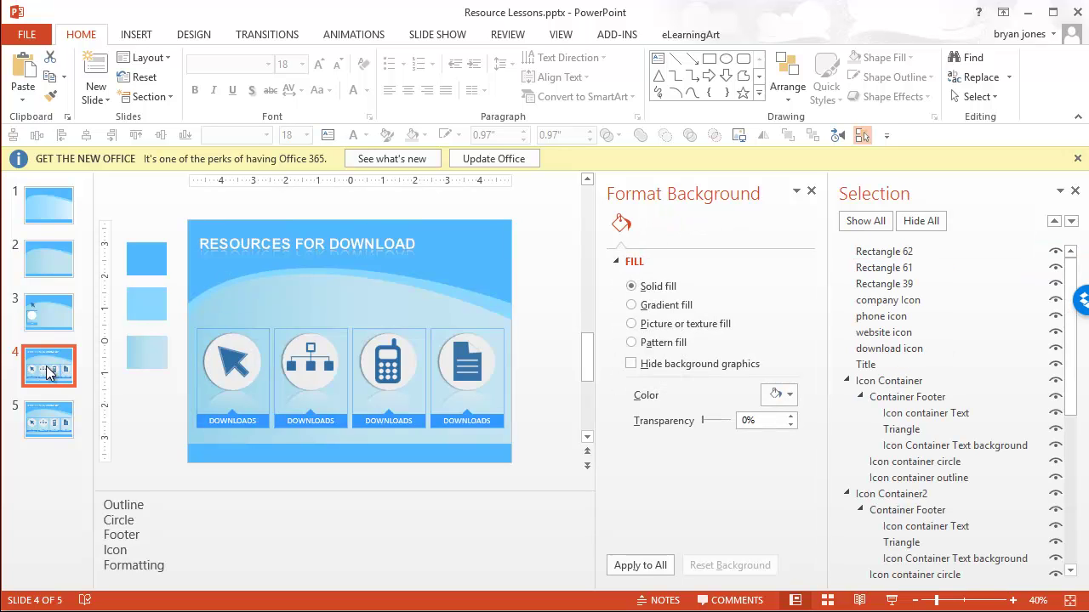
pyautogui.click(44, 310)
pyautogui.click(227, 360)
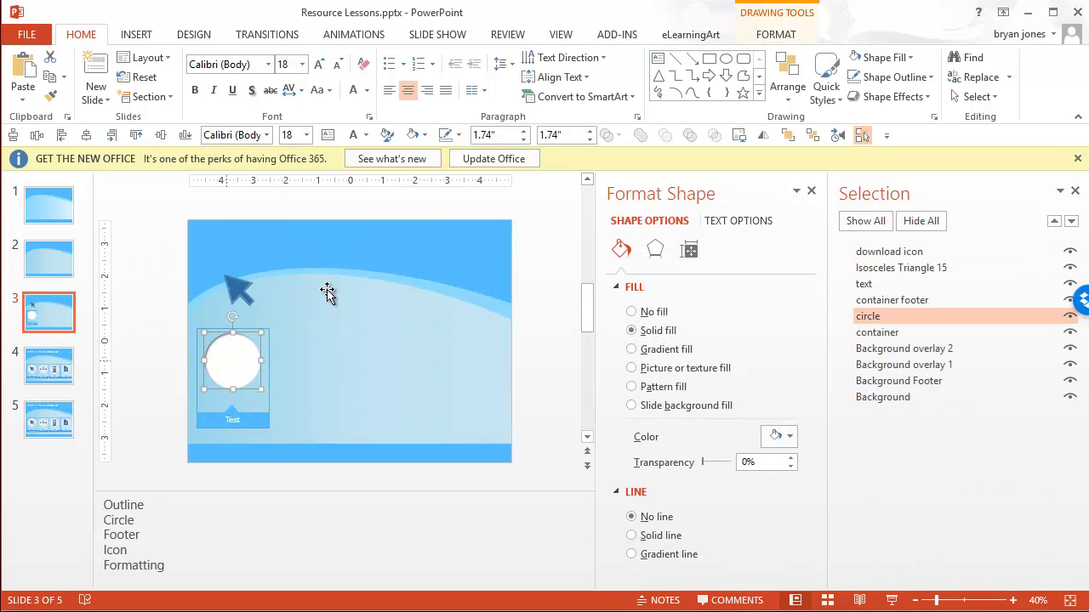
# Step: Apply the 'Tight Reflection, touching' preset to the white circle, then deselect it
pyautogui.click(776, 34)
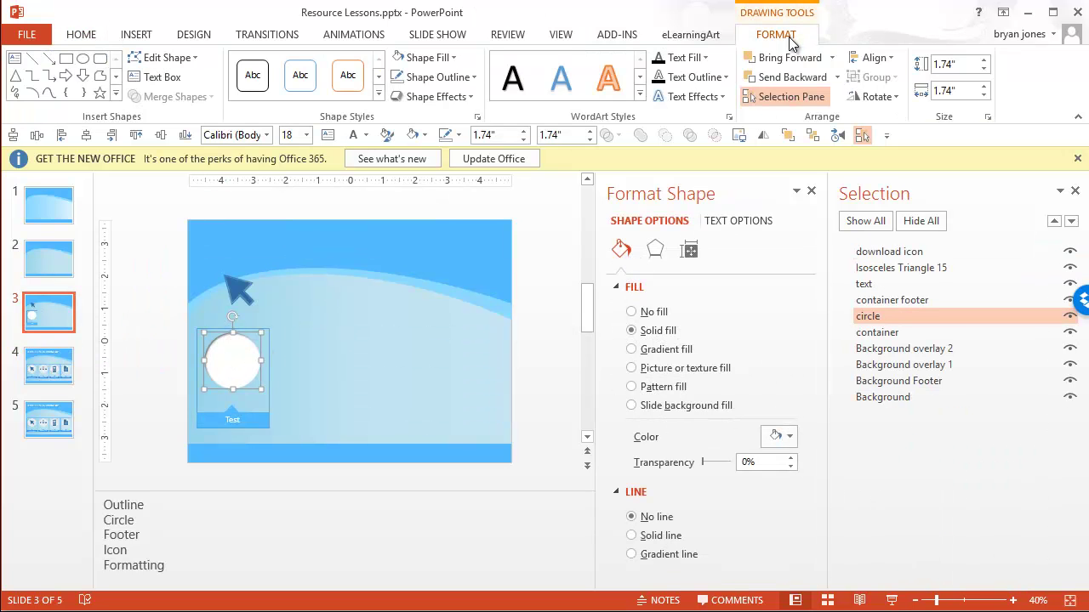
pyautogui.click(473, 98)
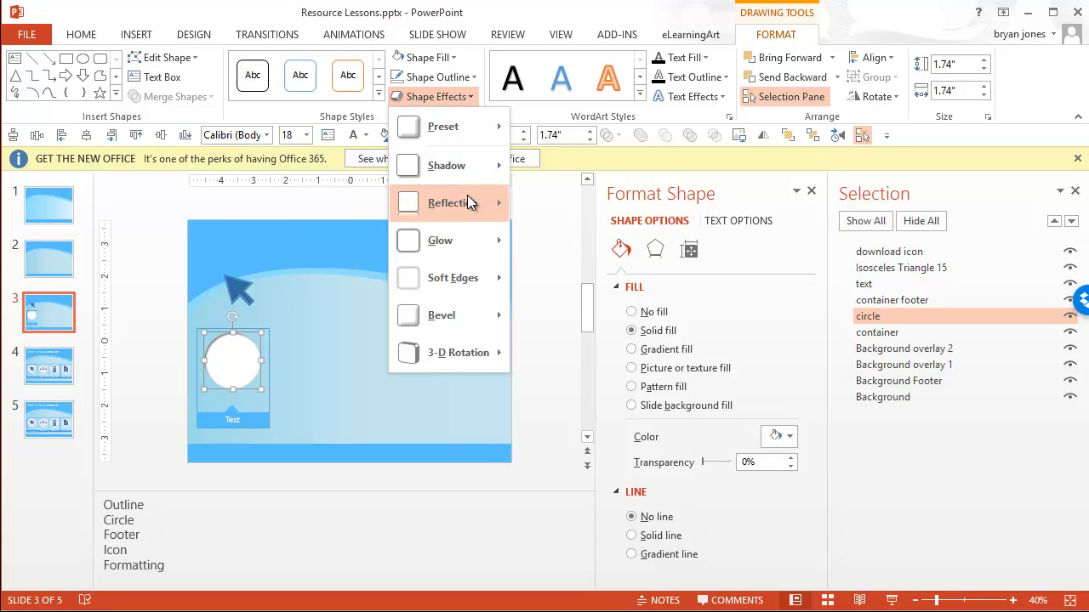
pyautogui.moveTo(468, 202)
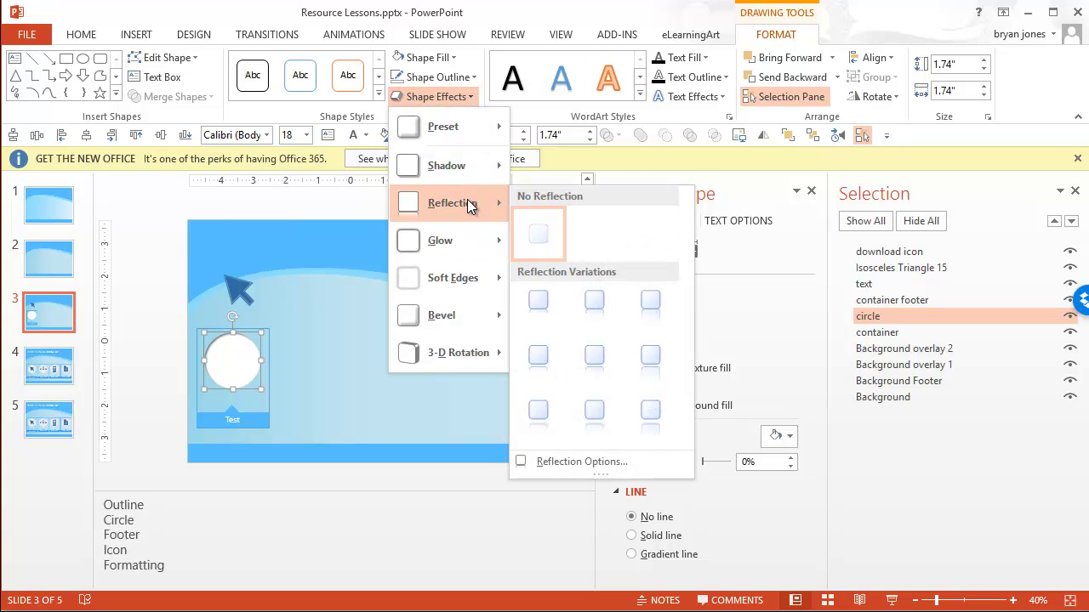
pyautogui.click(543, 307)
pyautogui.click(155, 313)
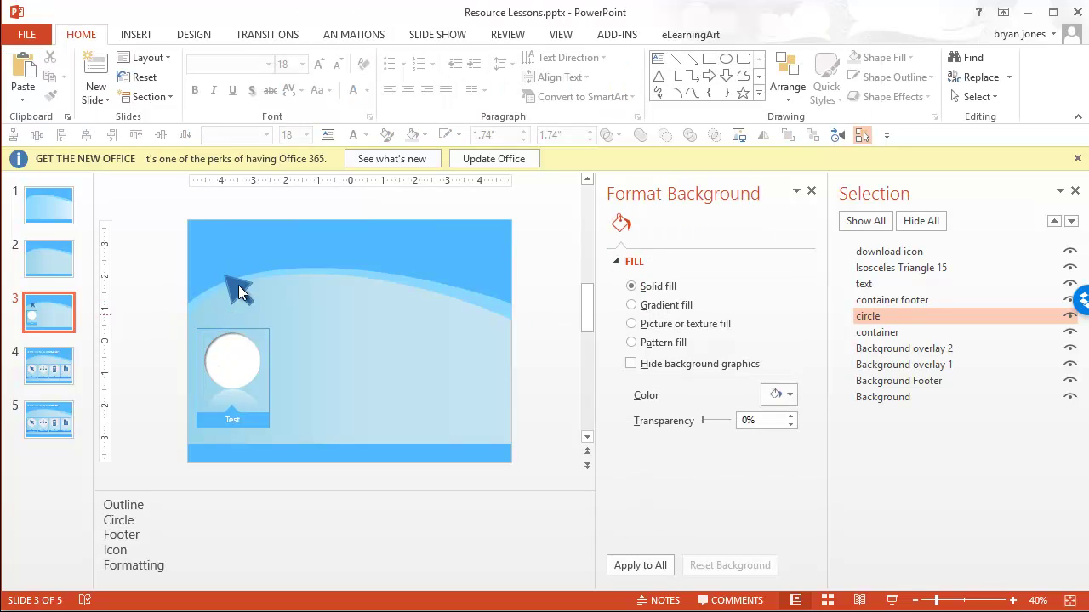